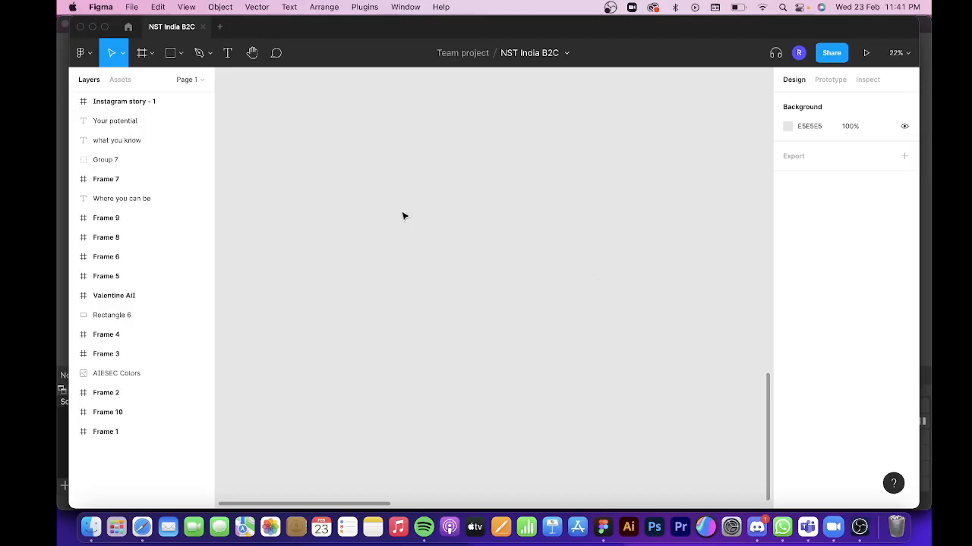
Create a new frame on the empty canvas and set its size to 1080 × 1080.
key(f)
drag(412, 195, 575, 335)
click(809, 176)
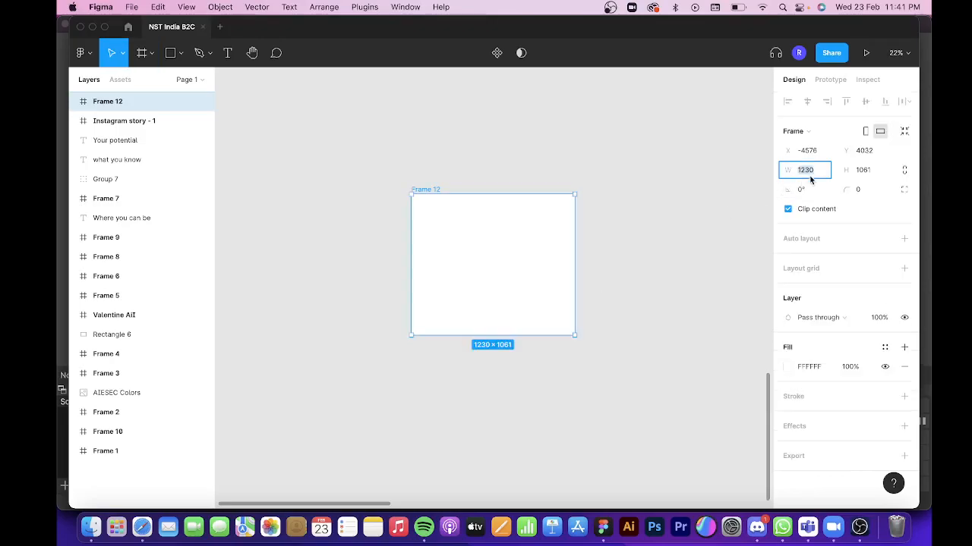
text(1080)
key(Tab)
text(108)
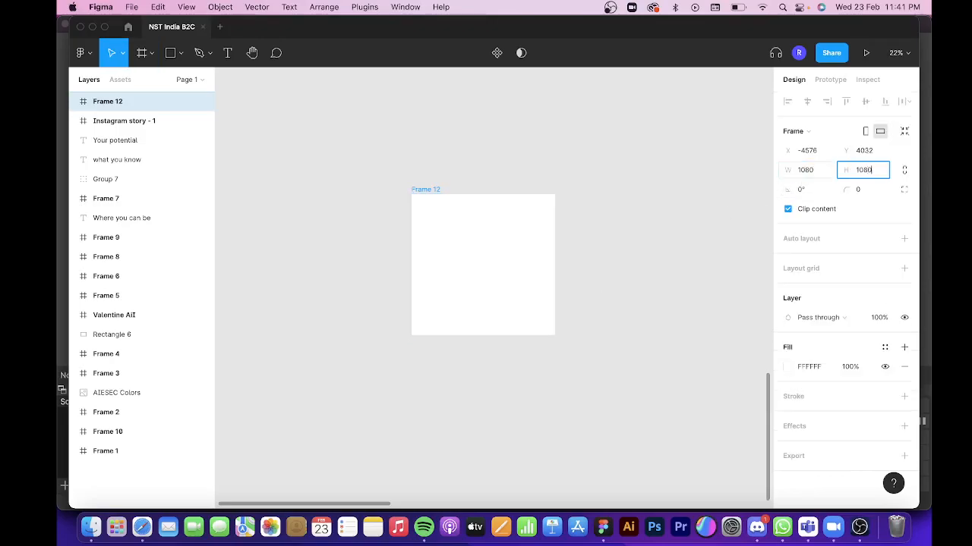
key(Return)
scroll(455, 276, up, 3)
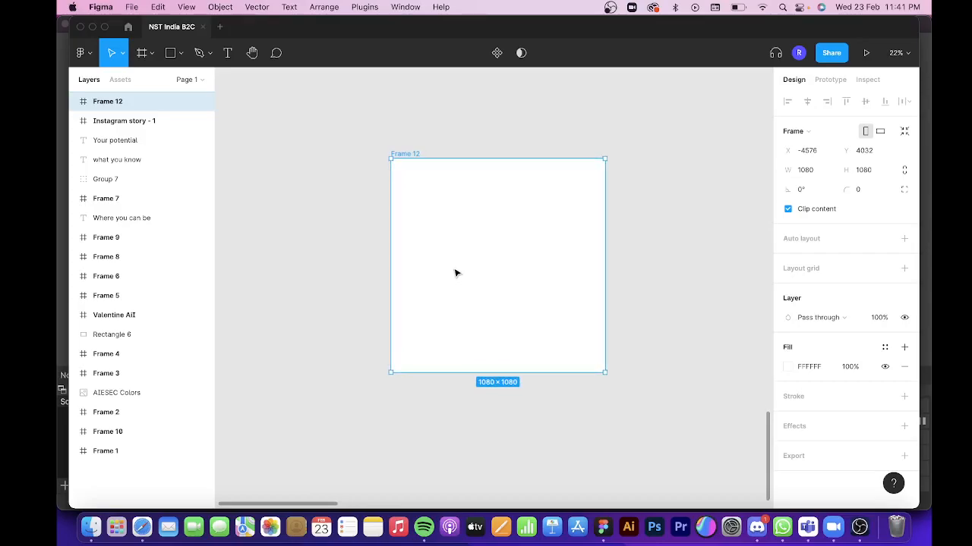
click(345, 337)
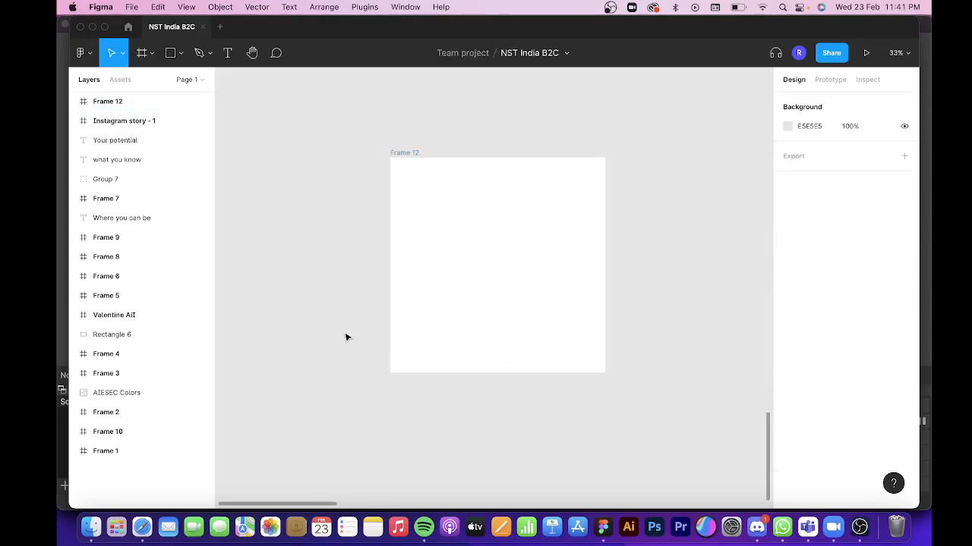
Draw a vertical line about 735 long near the frame's left edge and a horizontal line crossing its lower part at 0° rotation.
key(l)
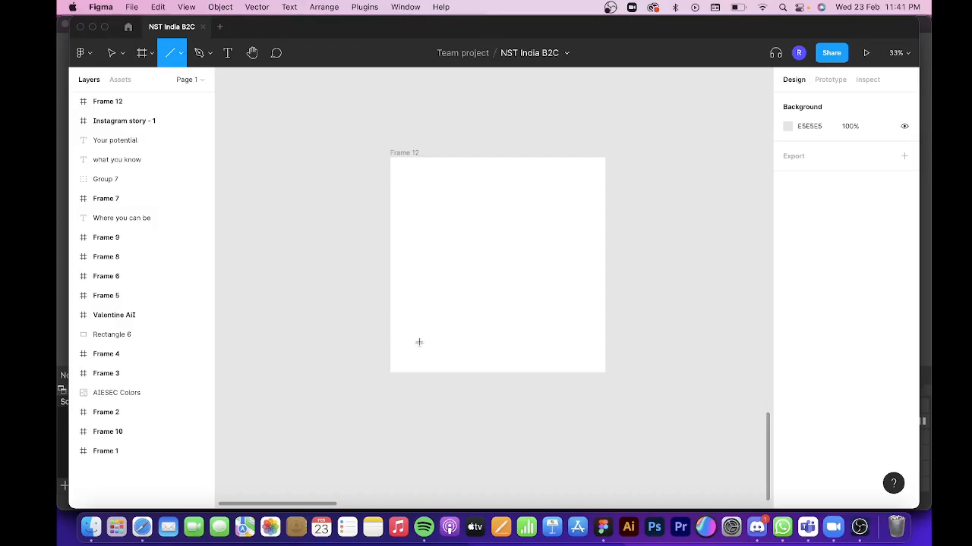
drag(419, 342, 419, 196)
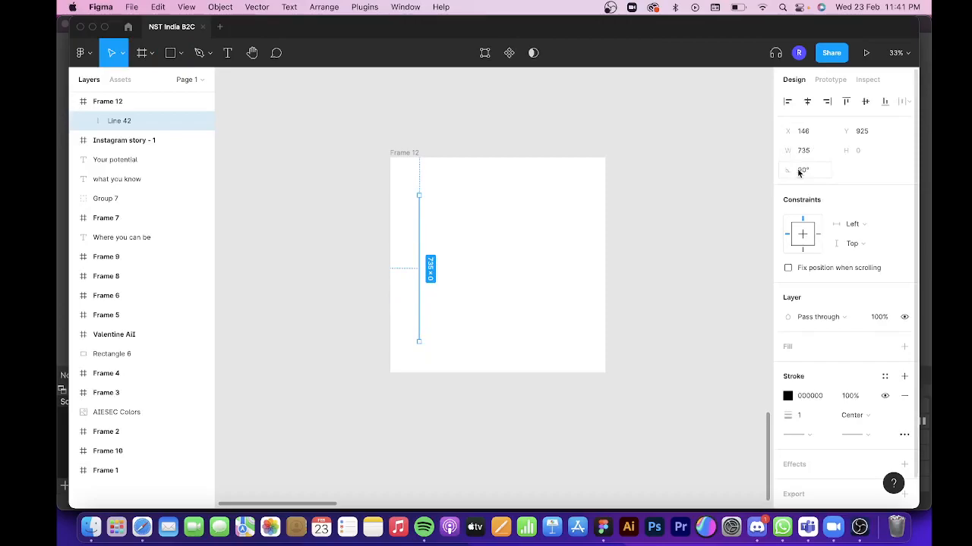
key(l)
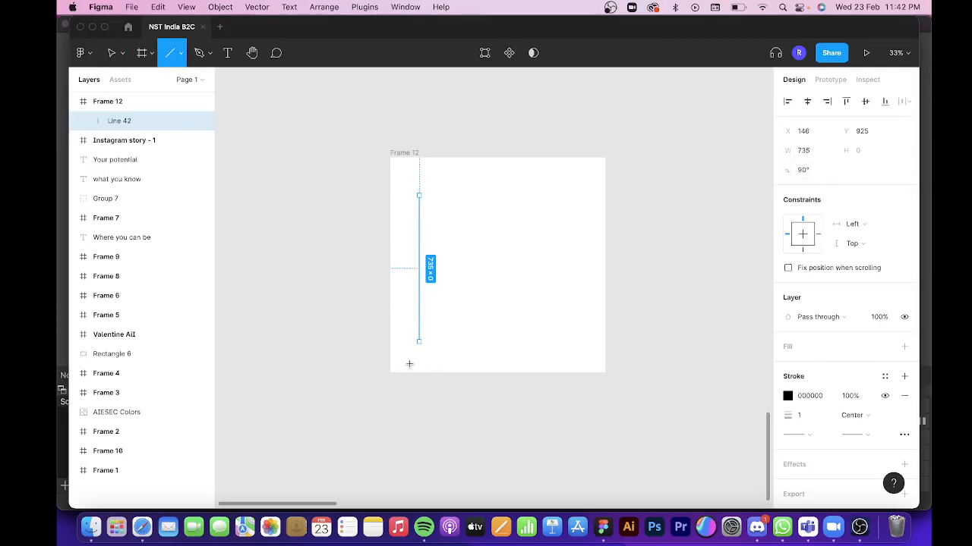
drag(407, 326, 584, 323)
click(803, 169)
text(0)
key(Return)
Give both lines a line arrow end point and a stroke weight of 3.
click(419, 251)
shift+click(522, 332)
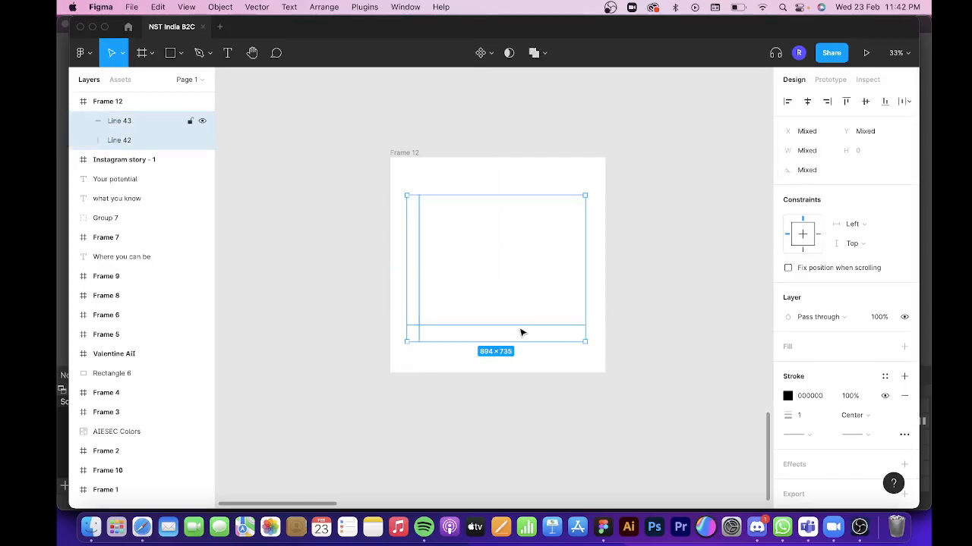
click(866, 435)
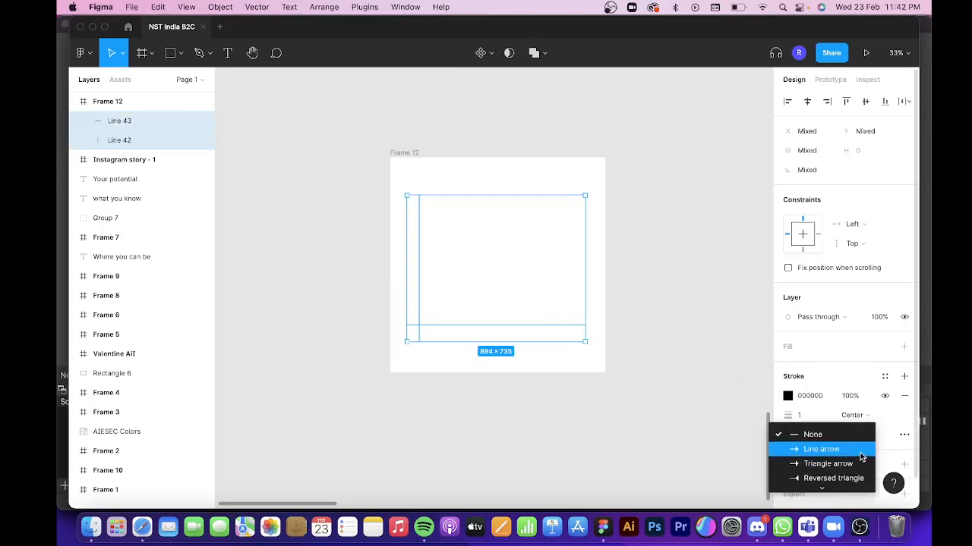
click(860, 449)
mouse_move(788, 416)
mouse_down()
mouse_move(806, 417)
mouse_move(792, 417)
mouse_up()
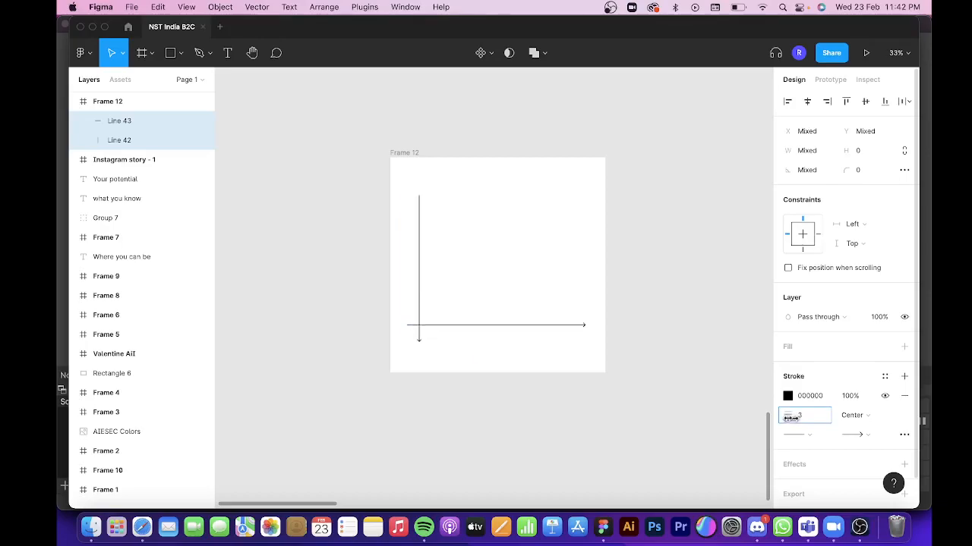
click(433, 367)
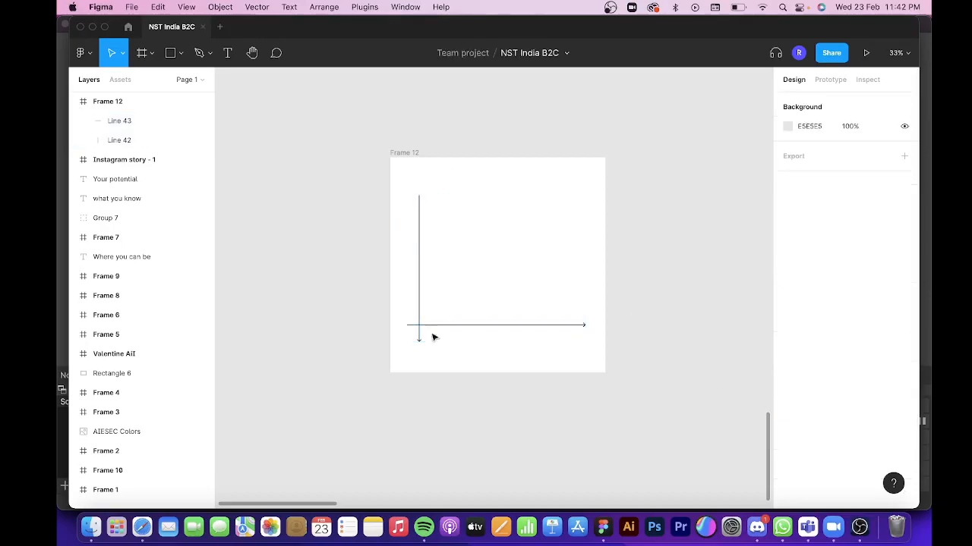
Move the vertical line's arrowhead to its upper end by setting a line arrow start point and no end point.
click(420, 266)
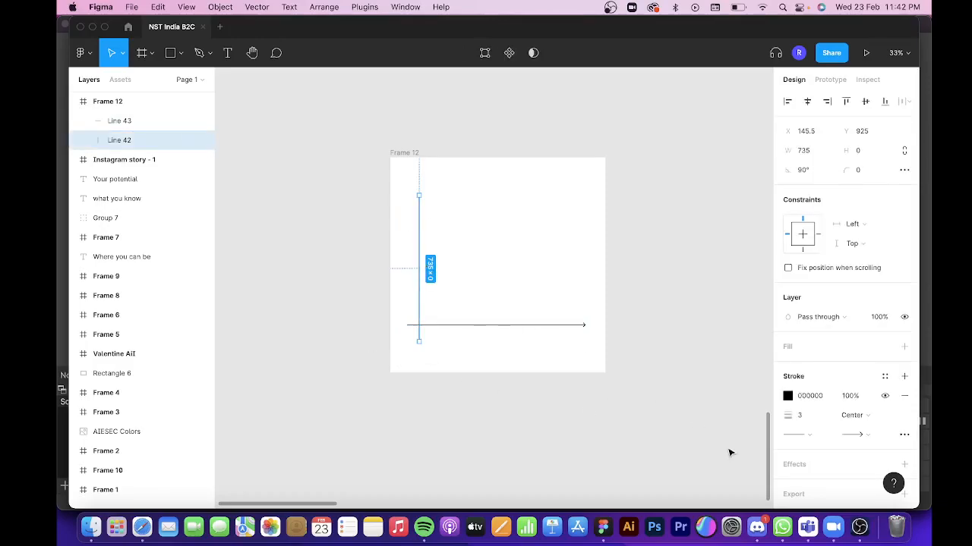
click(794, 435)
click(751, 436)
click(829, 436)
scroll(466, 304, up, 3)
scroll(464, 323, down, 3)
click(622, 430)
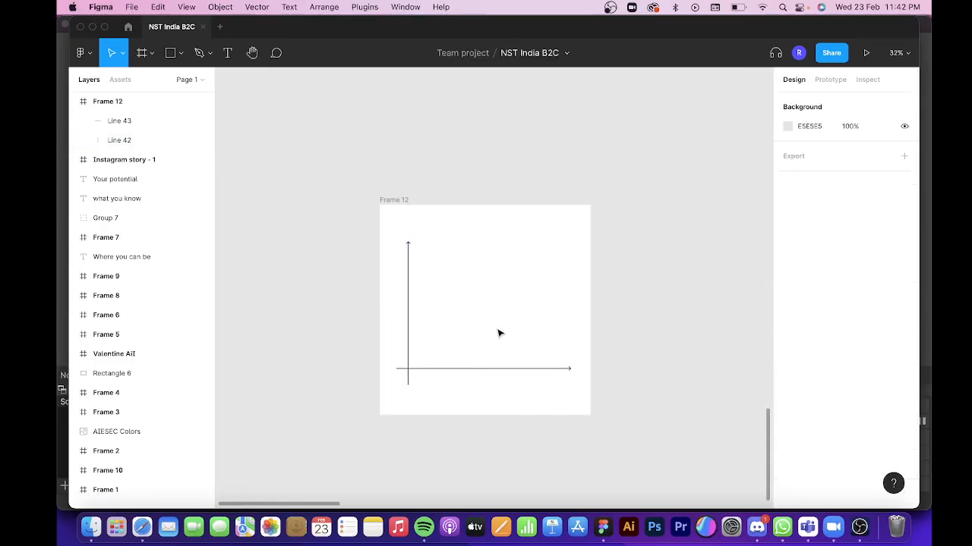
Shorten the vertical axis at its lower end to a length of about 701 and set its rotation to 90°.
scroll(418, 372, up, 2)
click(408, 392)
scroll(405, 392, up, 3)
scroll(405, 392, up, 3)
drag(406, 393, 408, 382)
click(804, 170)
text(90)
key(Return)
scroll(572, 312, down, 5)
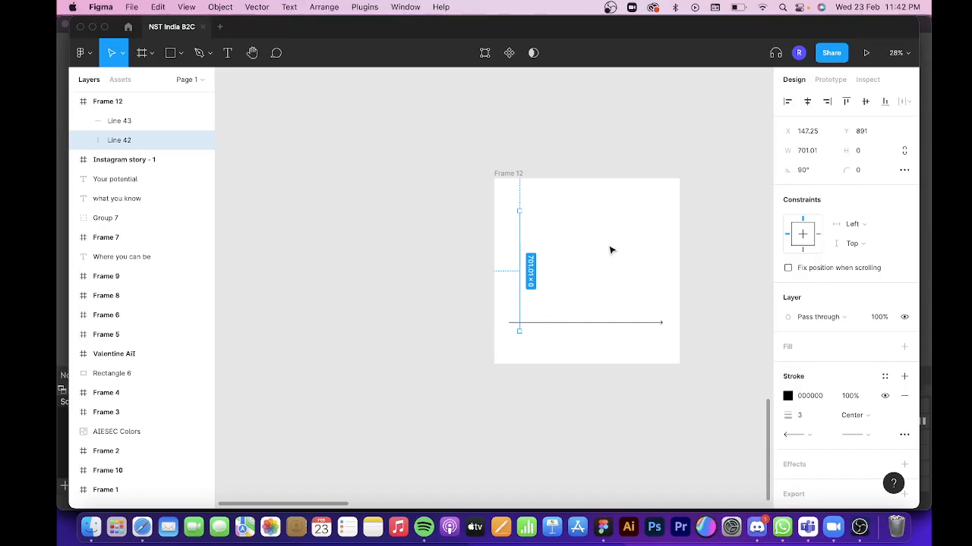
scroll(610, 248, right, 3)
scroll(609, 247, up, 2)
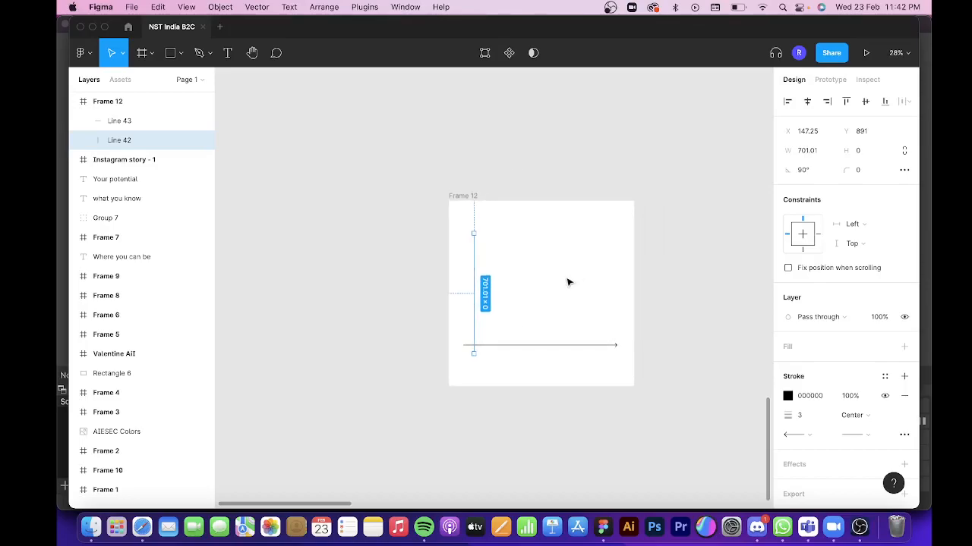
click(326, 313)
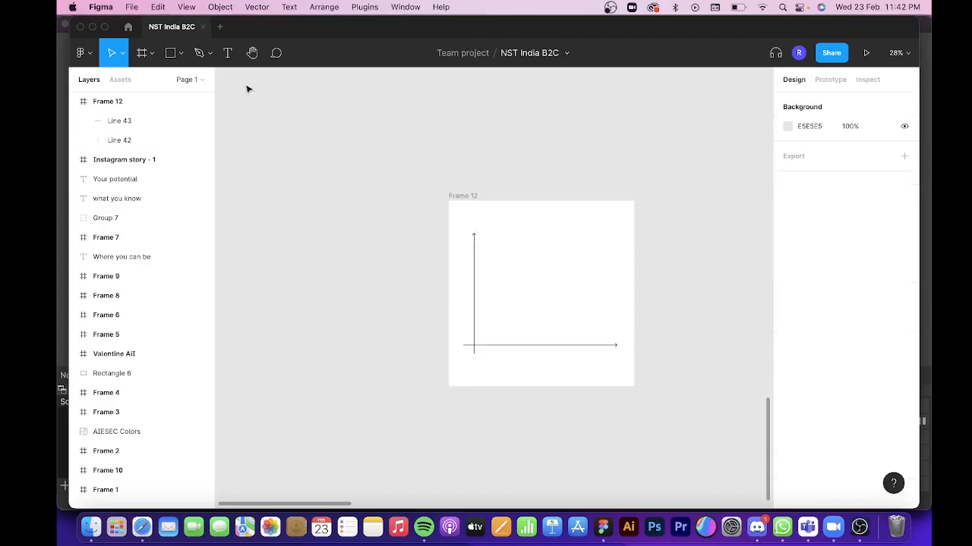
Draw a rising three-point path with the Pen tool between the axes, bending its middle point toward the horizontal axis.
click(201, 57)
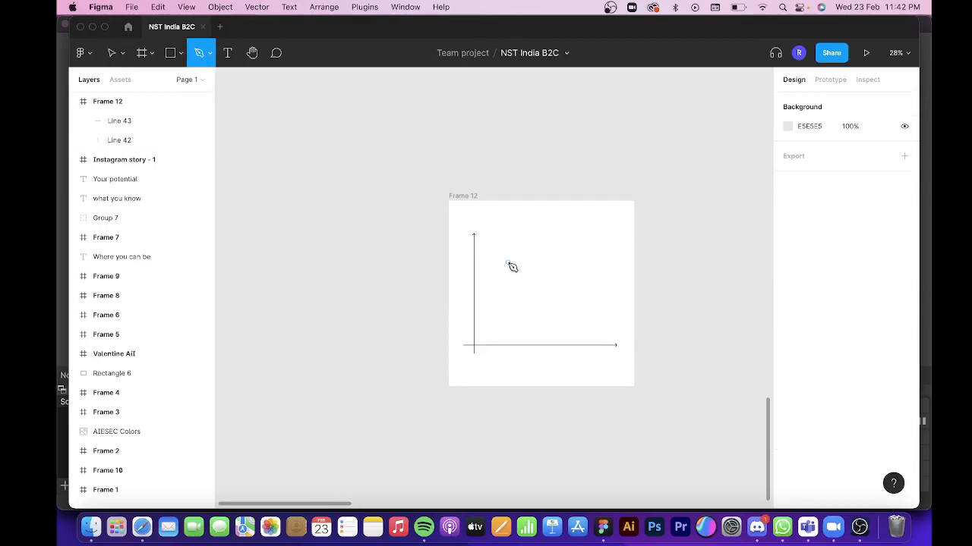
click(499, 335)
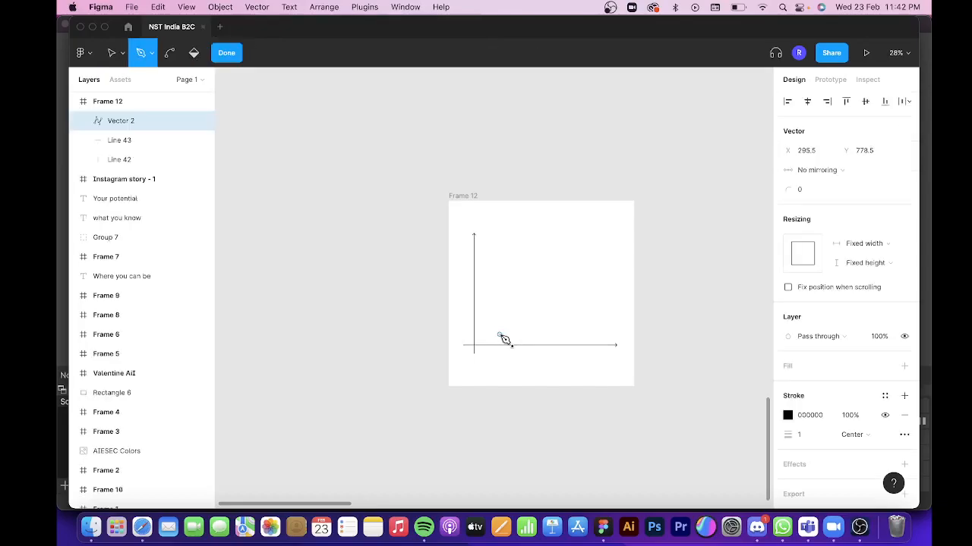
click(570, 251)
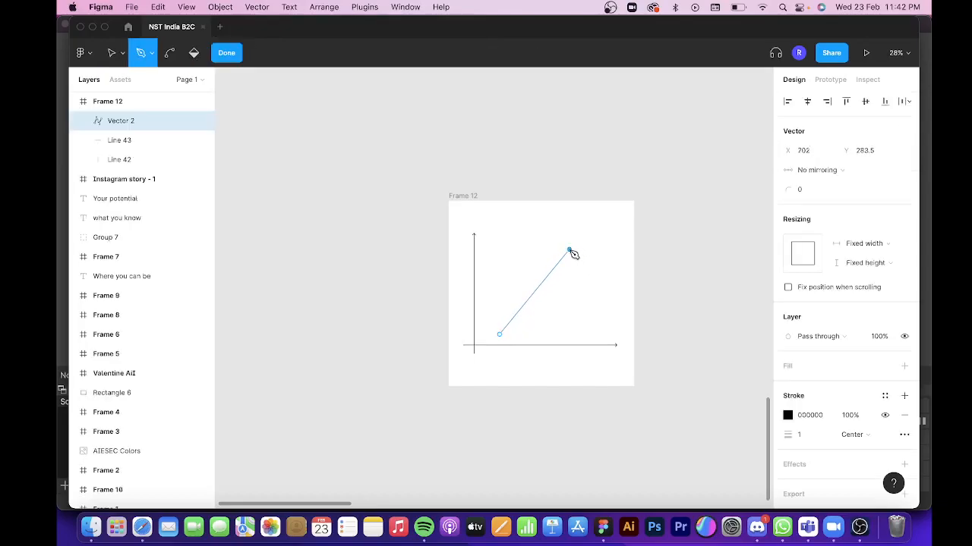
drag(534, 293, 549, 303)
click(549, 304)
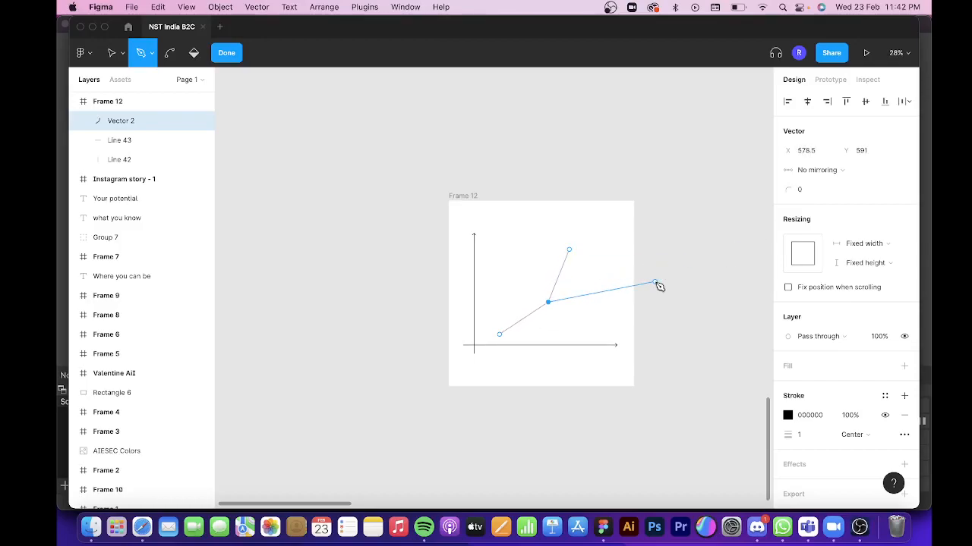
key(Escape)
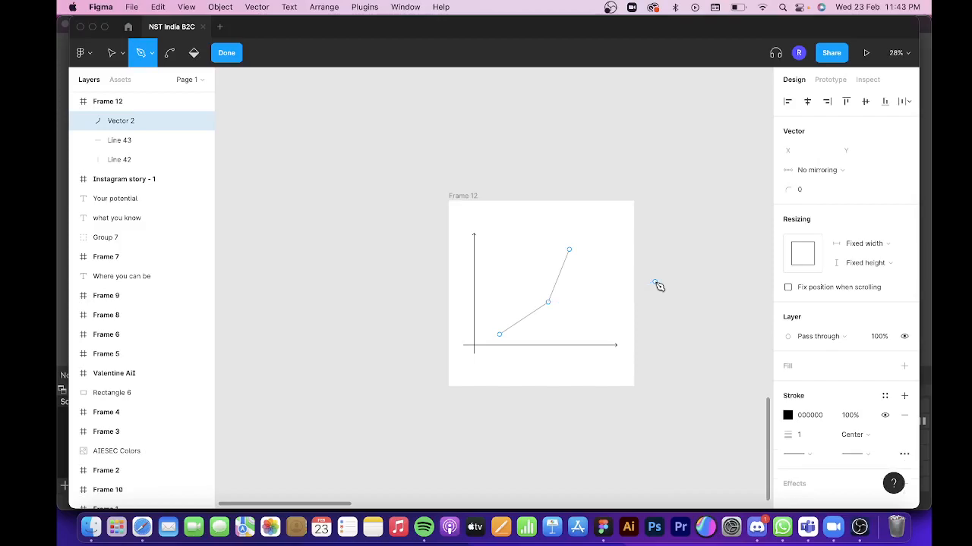
Round the path's bend with a corner radius of 750 and finish editing the vector.
click(805, 193)
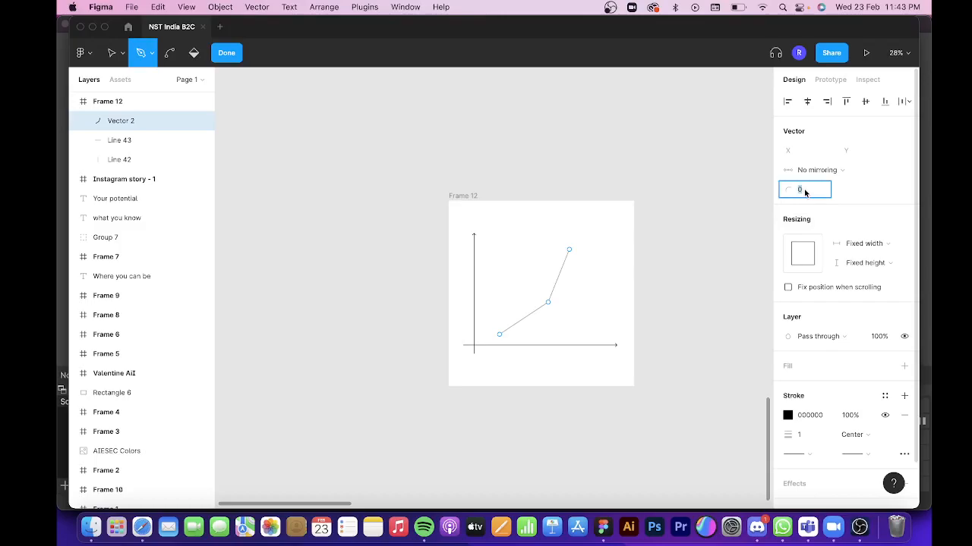
text(75)
key(Return)
scroll(536, 306, up, 5)
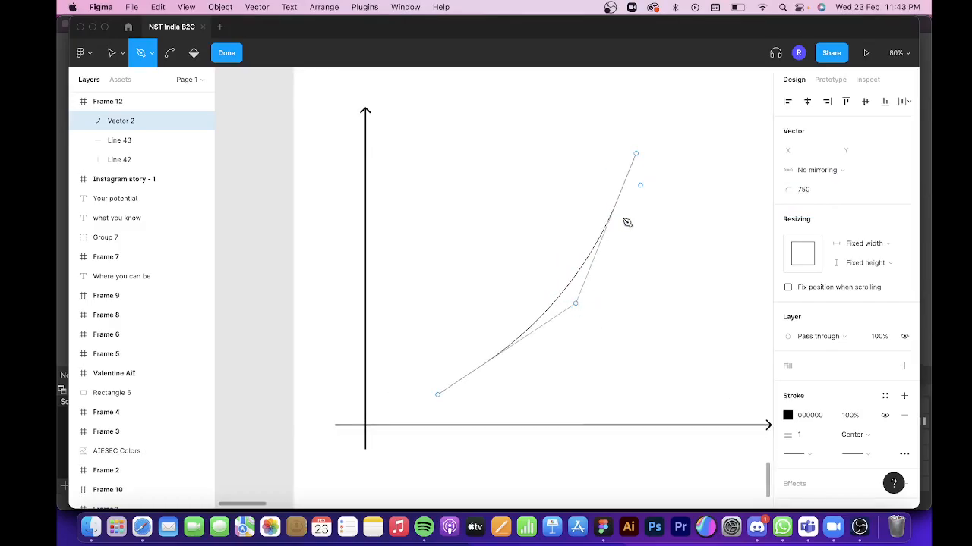
click(226, 53)
click(226, 58)
key(v)
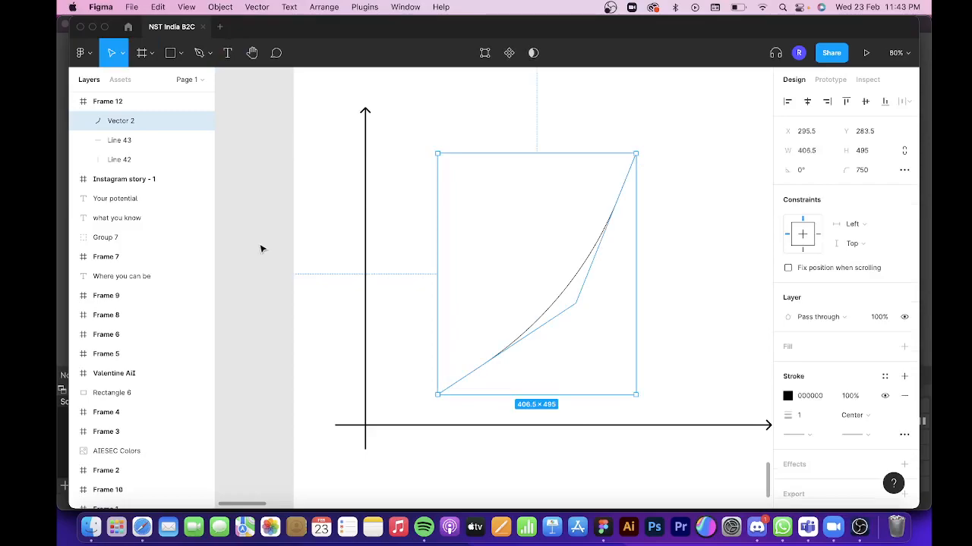
click(260, 250)
scroll(259, 258, down, 5)
scroll(259, 263, up, 5)
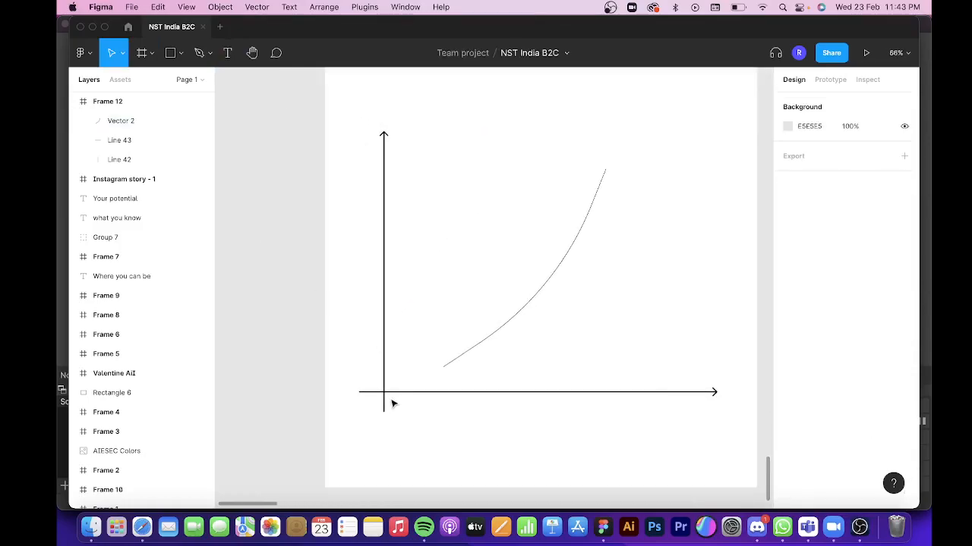
Draw a vertical tick about 42 long across the horizontal axis beneath the curve's lower end, dismissing the incoming call notification.
key(l)
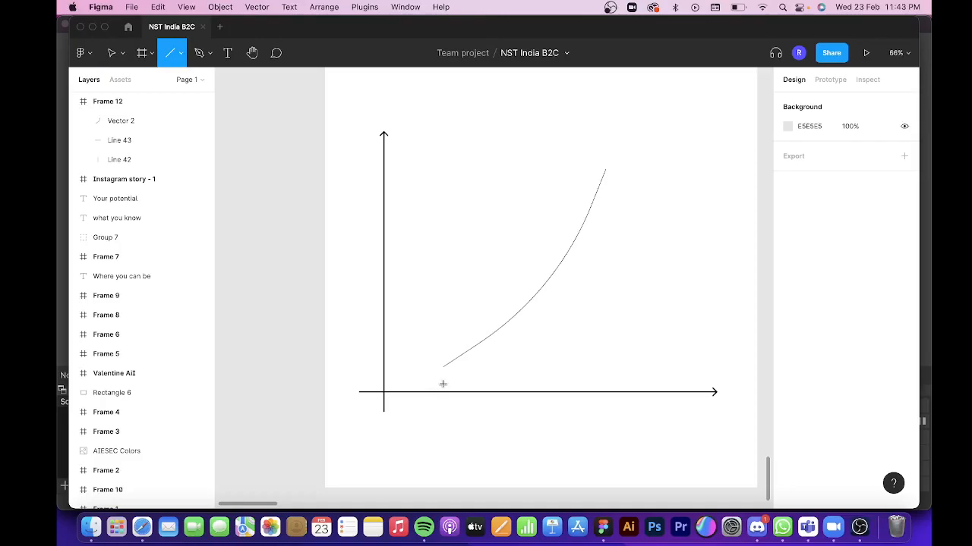
drag(443, 388, 444, 404)
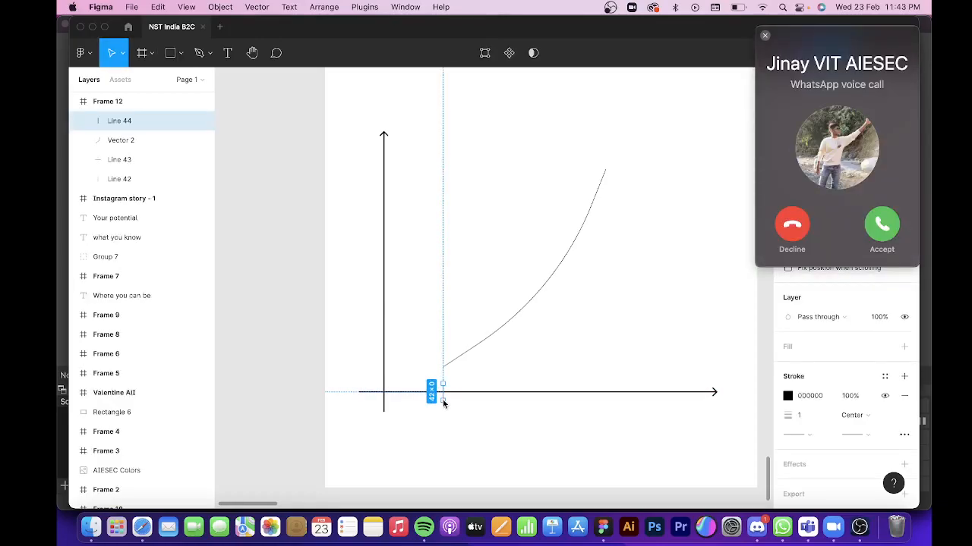
click(764, 35)
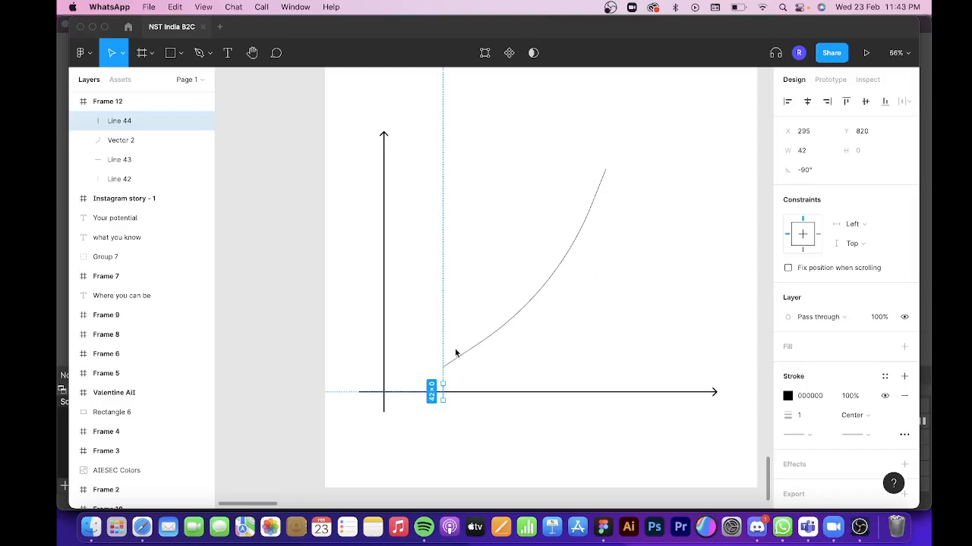
click(444, 392)
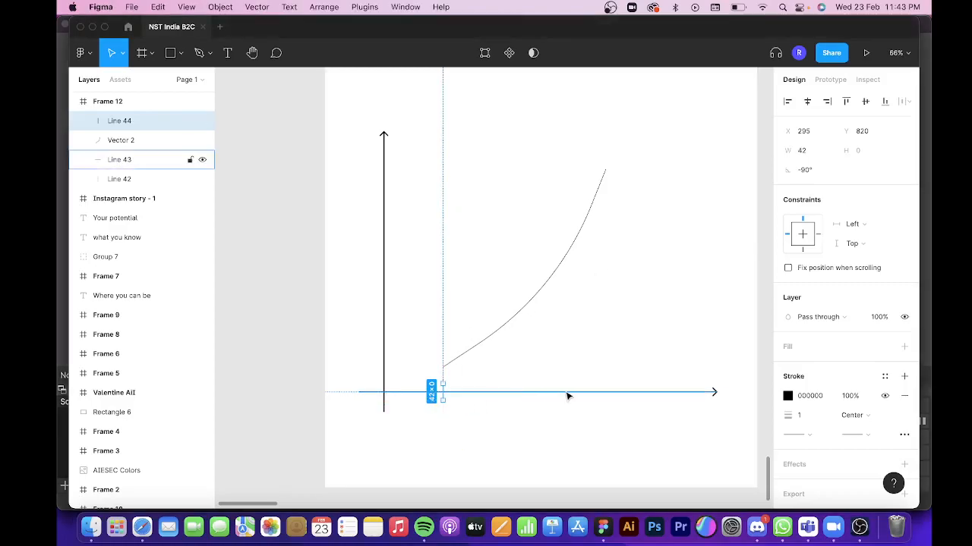
Draw a second vertical tick about 32 long on the horizontal axis and nudge it under the curve's upper end, to X 702.
key(l)
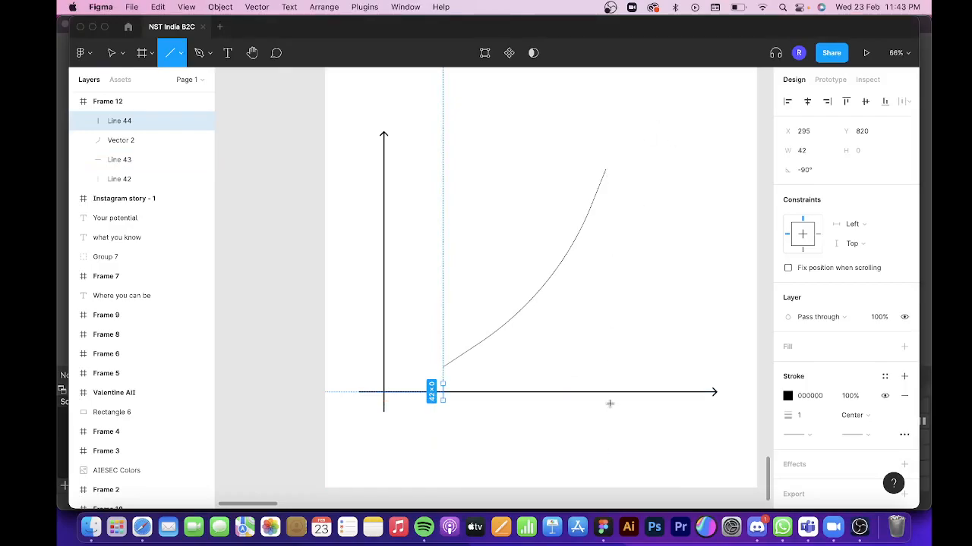
drag(609, 389, 610, 401)
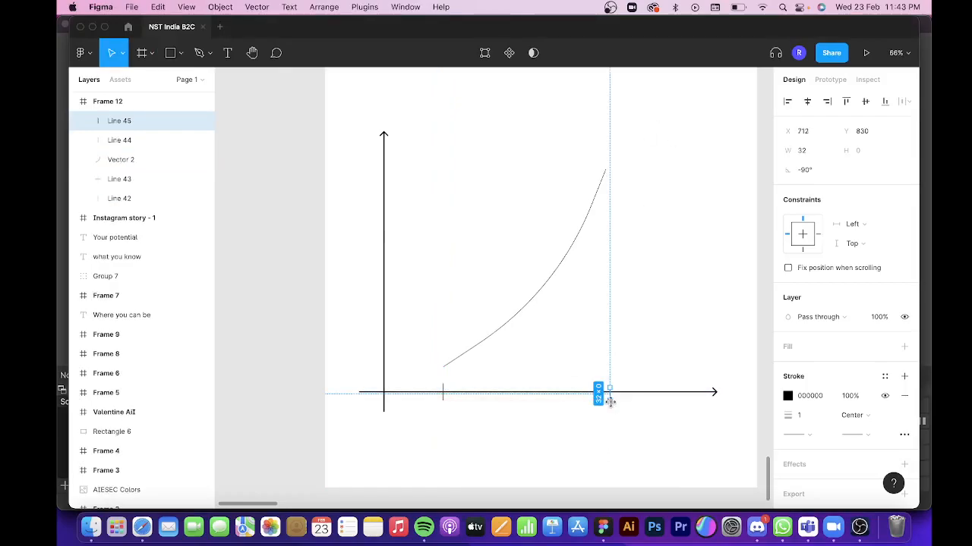
key(Left)
key(Left)
key(Left)
key(Left)
key(Left)
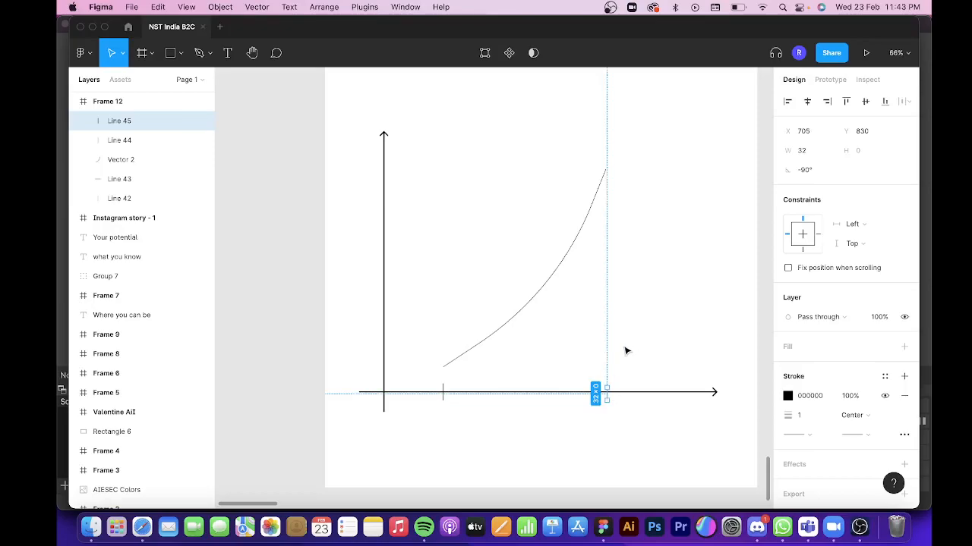
key(Left)
key(Left)
key(Left)
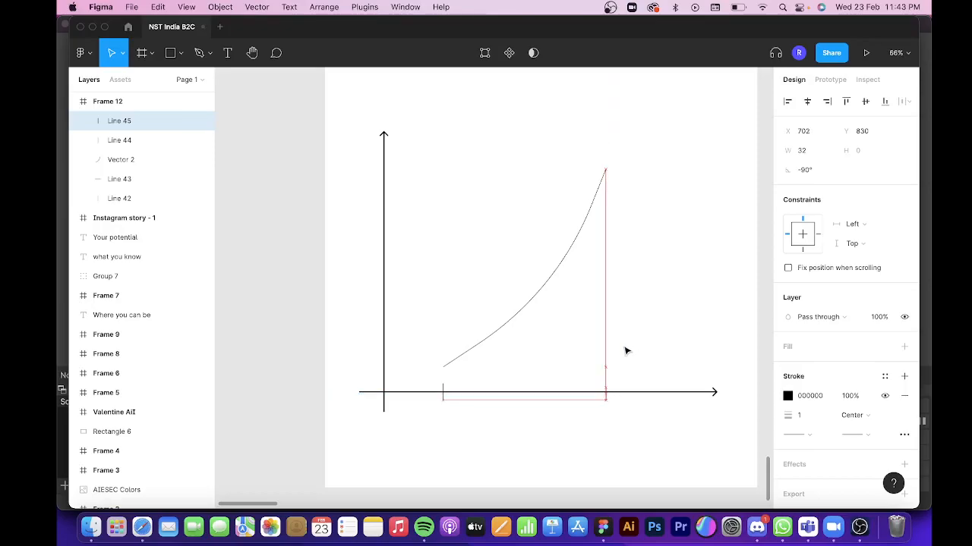
Nudge the first tick into line with the curve's lower end, at X 295.
click(443, 390)
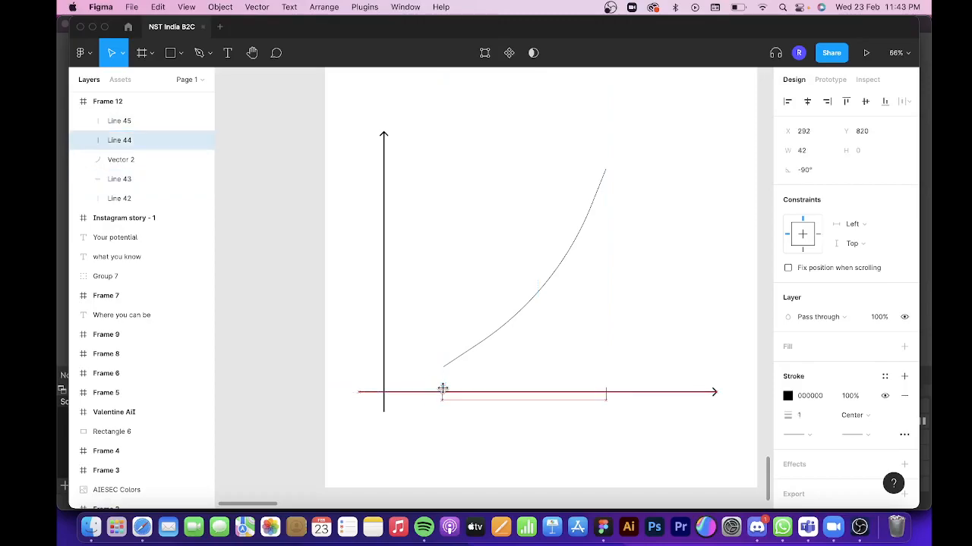
key(Right)
scroll(505, 450, down, 5)
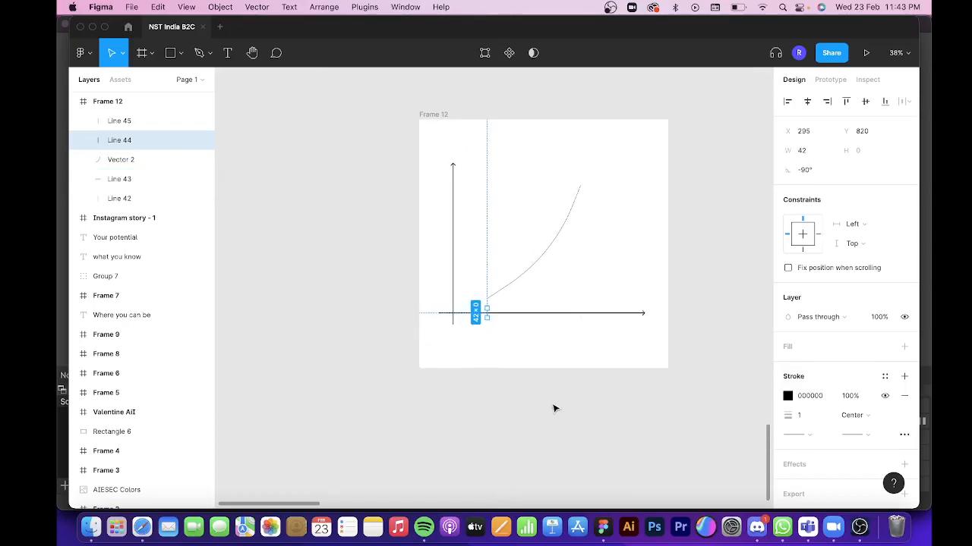
Add a centred text label reading "where you are" in a box about 417 × 81 and place it beneath the first tick.
click(554, 409)
key(t)
drag(481, 399, 577, 418)
text(where you are)
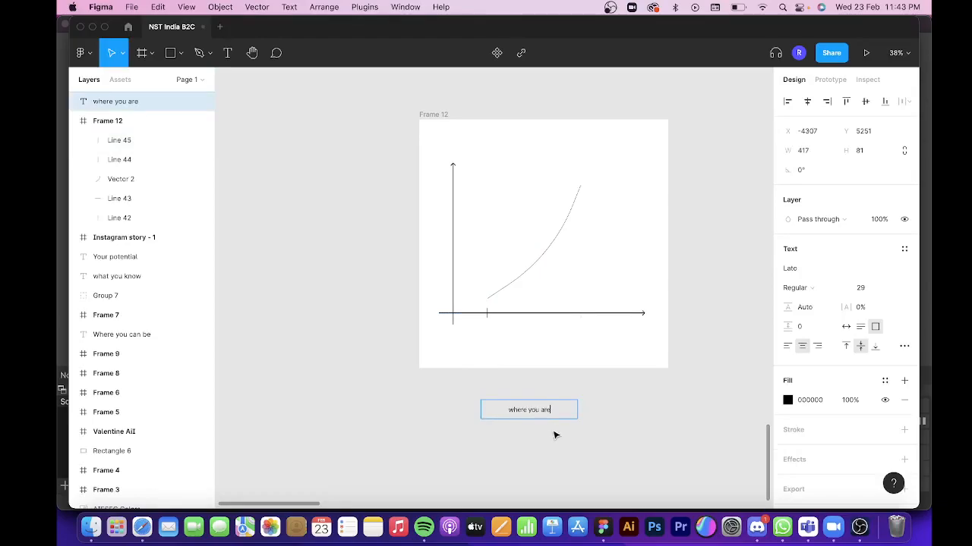
key(Escape)
Copy the label to beneath the second tick and change its text to "where you can be".
drag(538, 414, 593, 334)
double_click(593, 334)
text(whe)
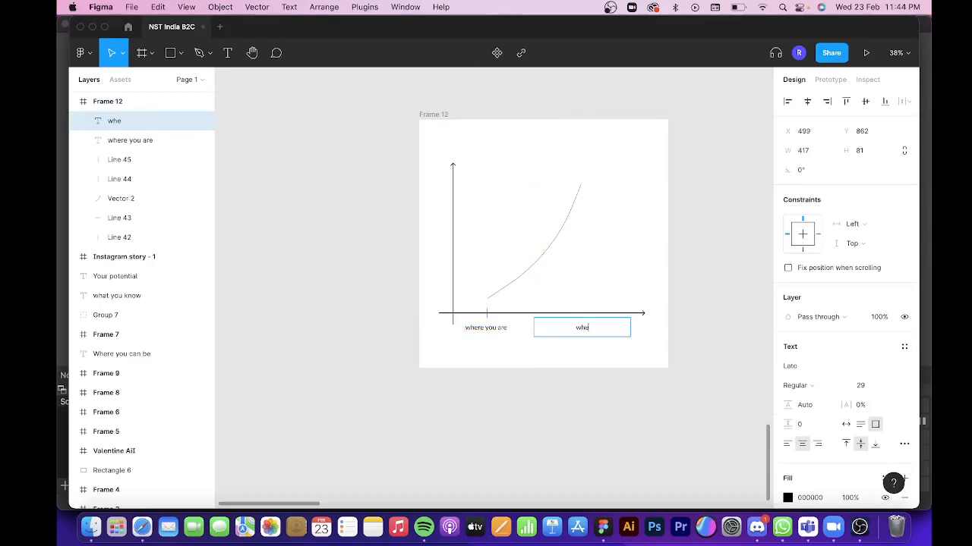
text(re you can be)
key(Escape)
Add a text box about 485 × 142 below the frame reading "potential".
click(556, 384)
key(t)
drag(455, 407, 567, 439)
text(poten)
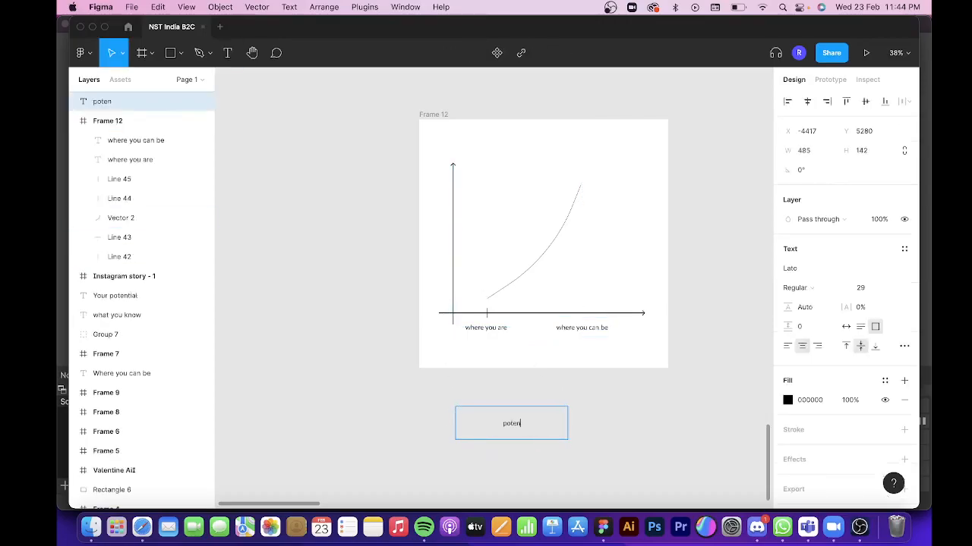
text(tial)
key(Escape)
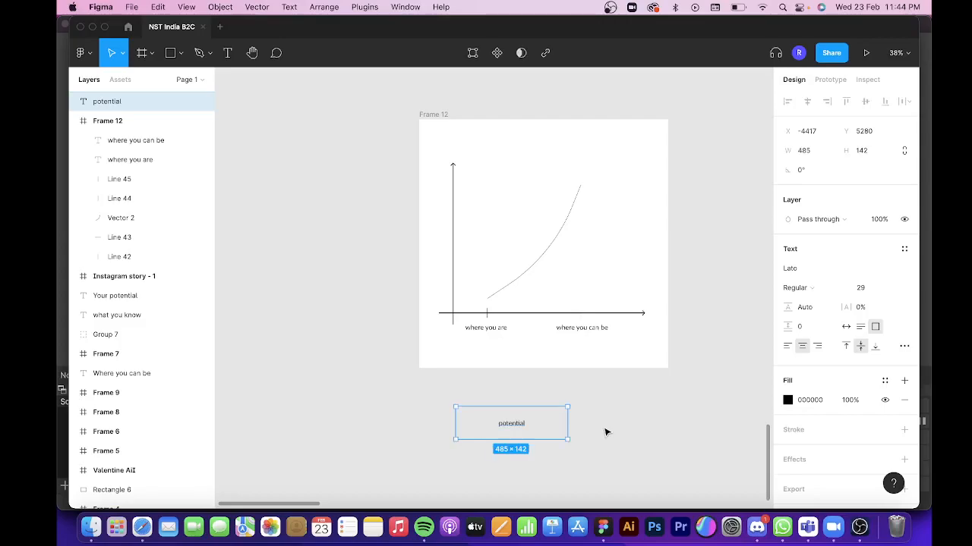
Rotate the "potential" label to 90°.
drag(572, 400, 489, 363)
click(815, 173)
text(90)
key(Return)
Place the "potential" label alongside the vertical axis and enlarge its font size to 41.
drag(512, 423, 445, 257)
key(super+shift+period)
key(super+shift+period)
key(super+shift+period)
key(super+shift+period)
key(super+shift+period)
key(super+shift+period)
key(super+shift+period)
key(super+shift+period)
key(super+shift+period)
key(super+shift+period)
key(super+shift+period)
key(super+shift+period)
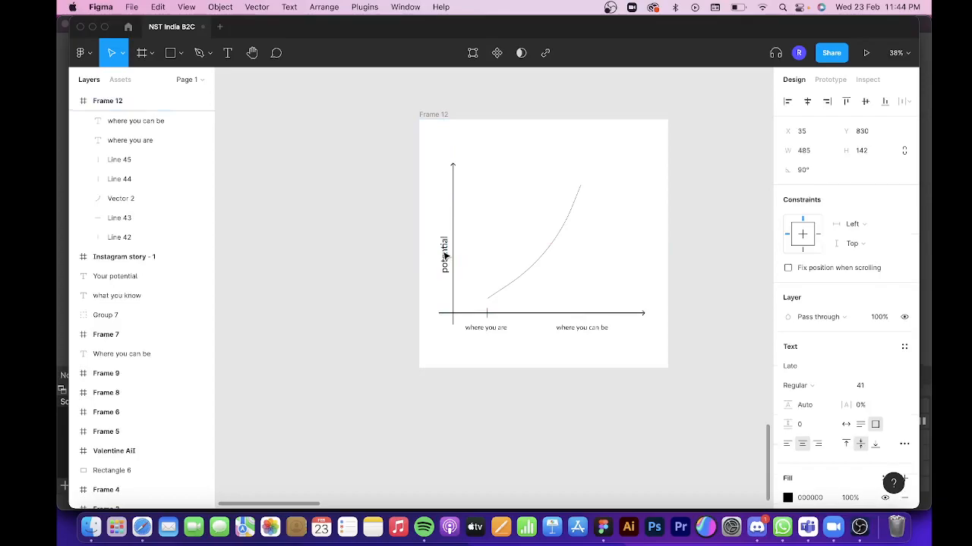
Draw an ellipse about 40 × 34 below the frame and resize it to a 20 × 20 circle.
click(541, 487)
key(o)
drag(517, 424, 528, 433)
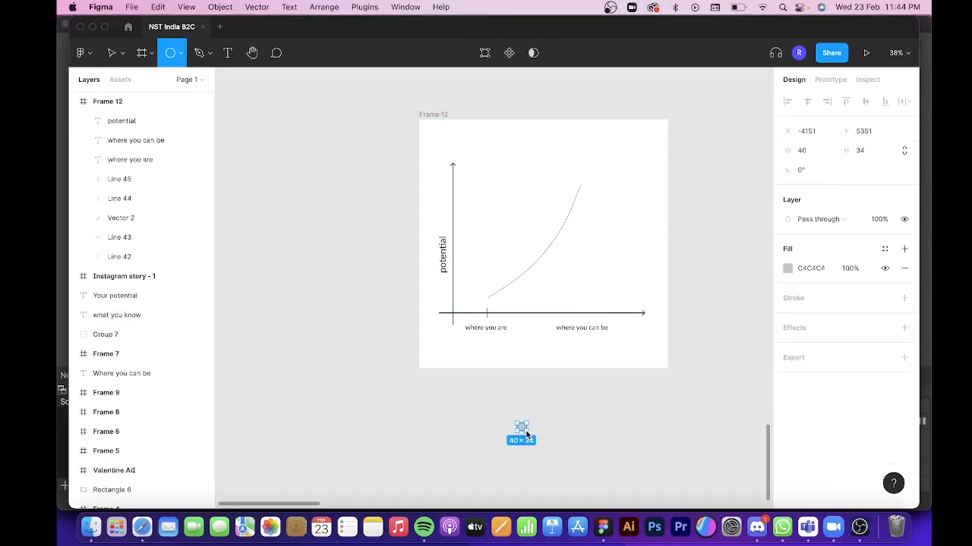
click(802, 133)
click(803, 151)
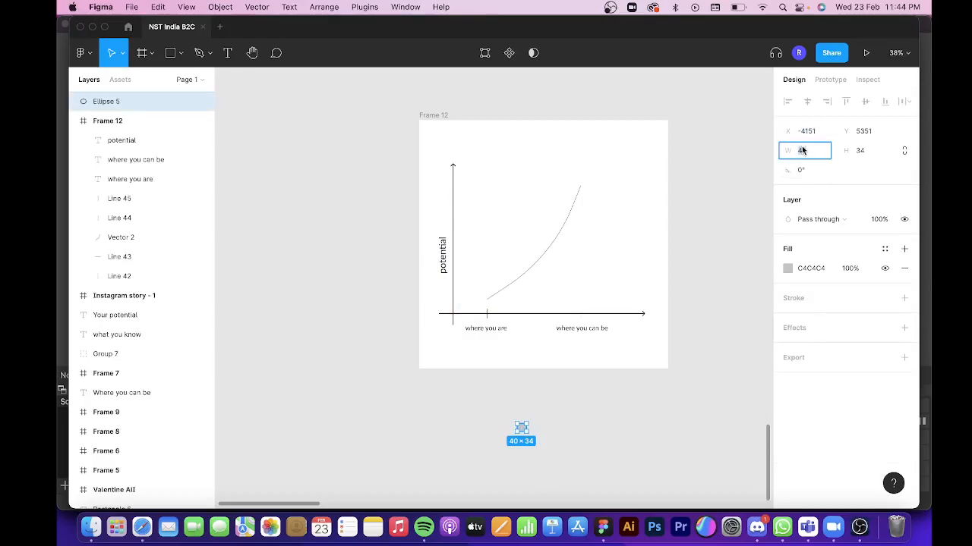
text(20)
key(Tab)
text(20)
key(Return)
Place the circle on the curve's lower end and a copy of it on the upper end, at X 692, Y 274.
drag(519, 427, 715, 93)
scroll(488, 301, up, 10)
scroll(493, 285, down, 10)
scroll(713, 94, up, 3)
drag(674, 218, 620, 200)
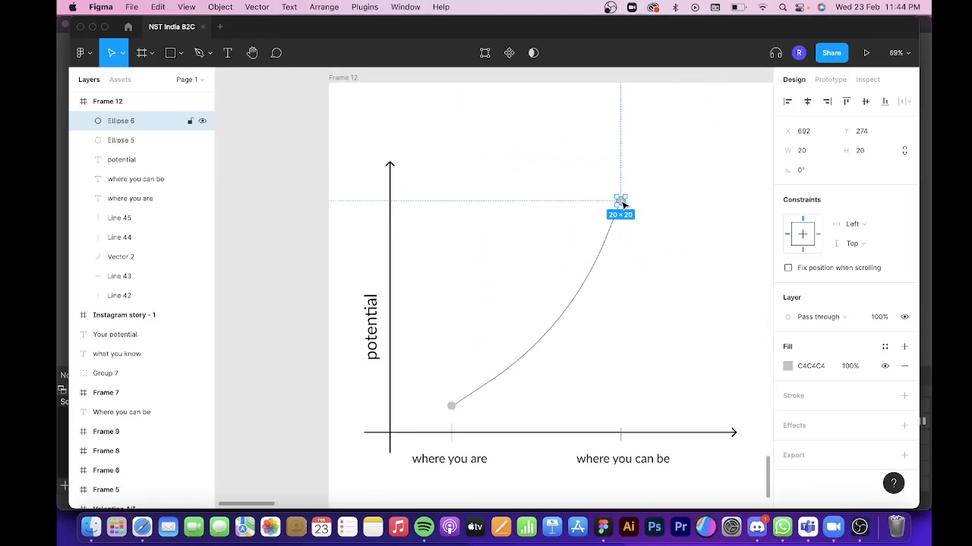
click(255, 291)
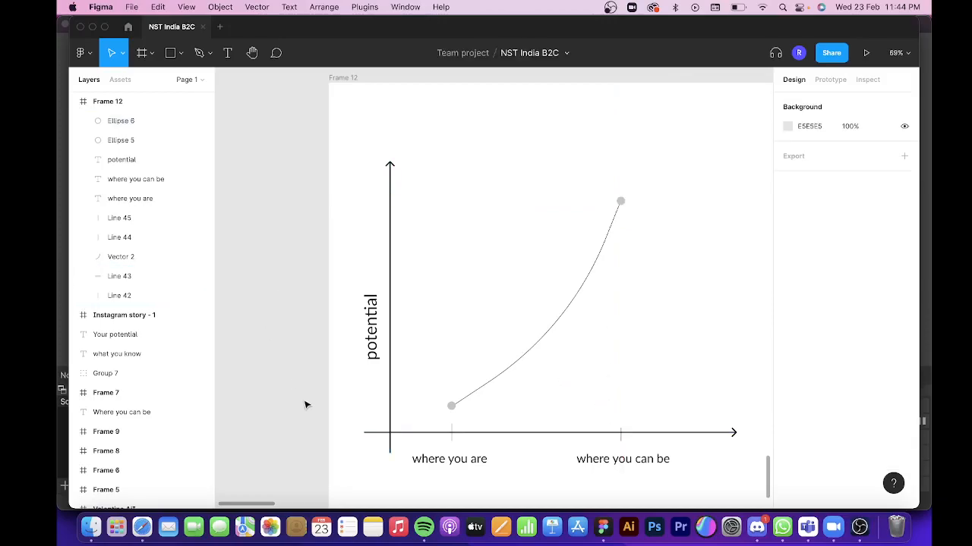
Import the folded white paper texture JPG from Downloads and place it in the graph frame.
scroll(305, 405, down, 5)
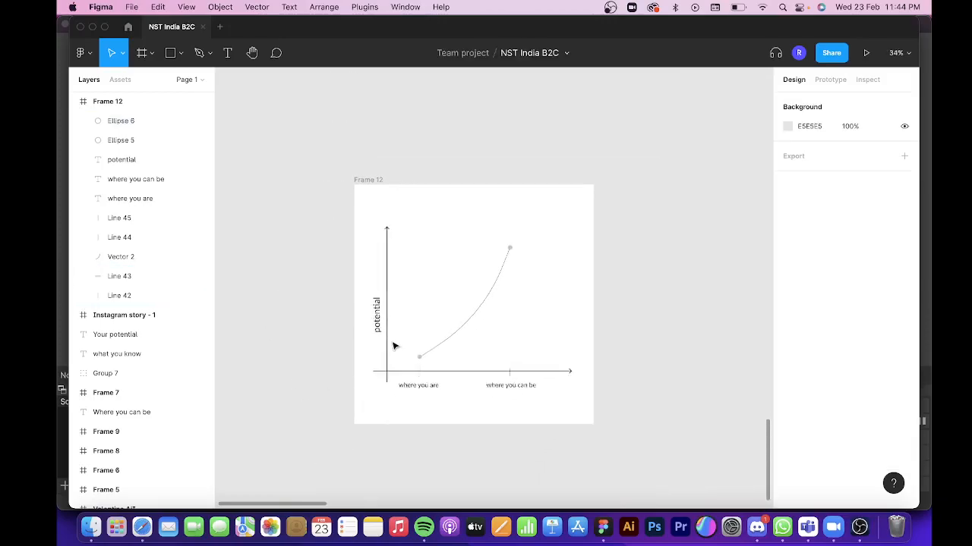
scroll(422, 301, down, 3)
scroll(422, 301, left, 2)
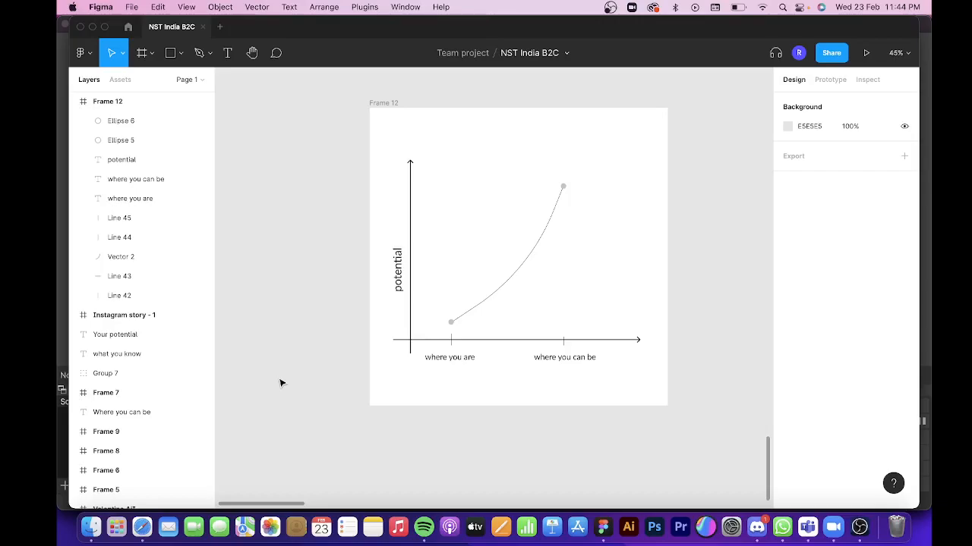
key(super+shift+k)
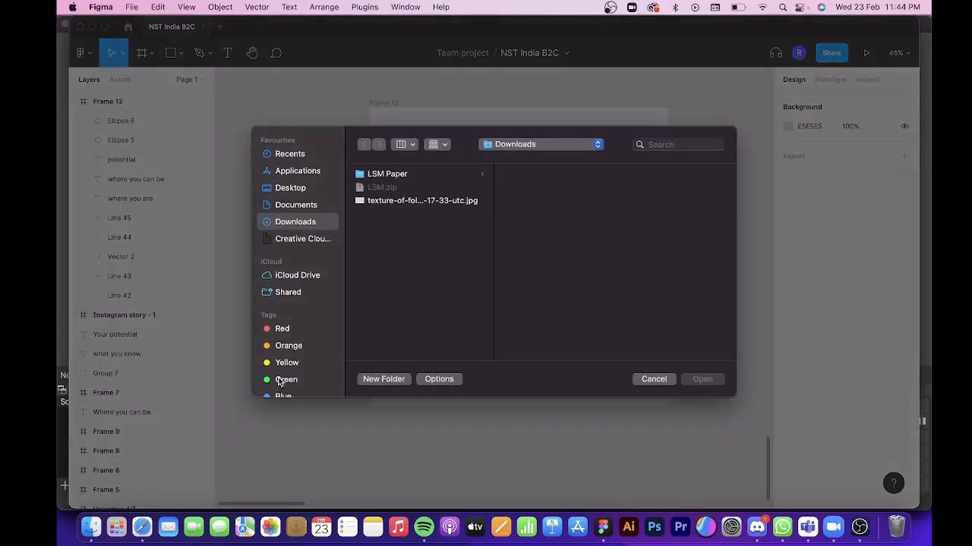
double_click(448, 201)
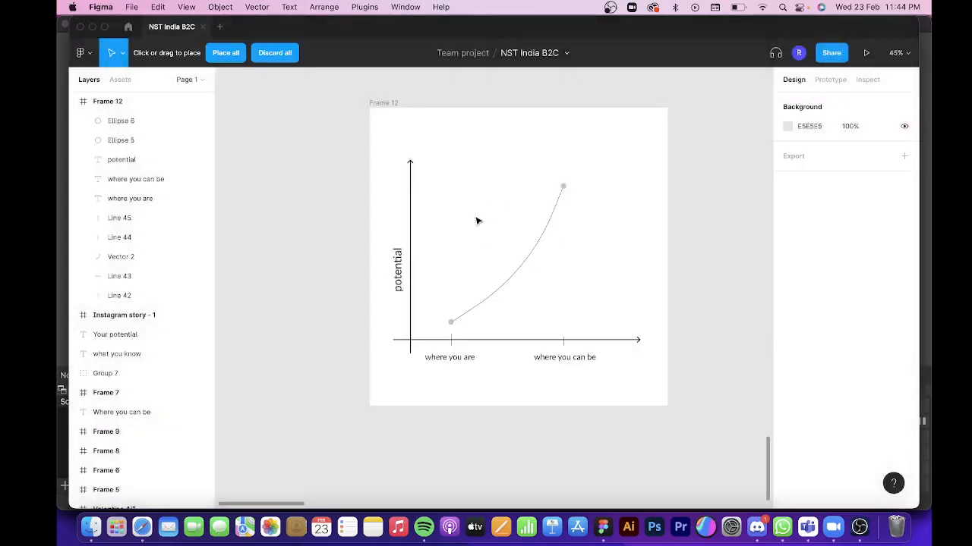
click(477, 220)
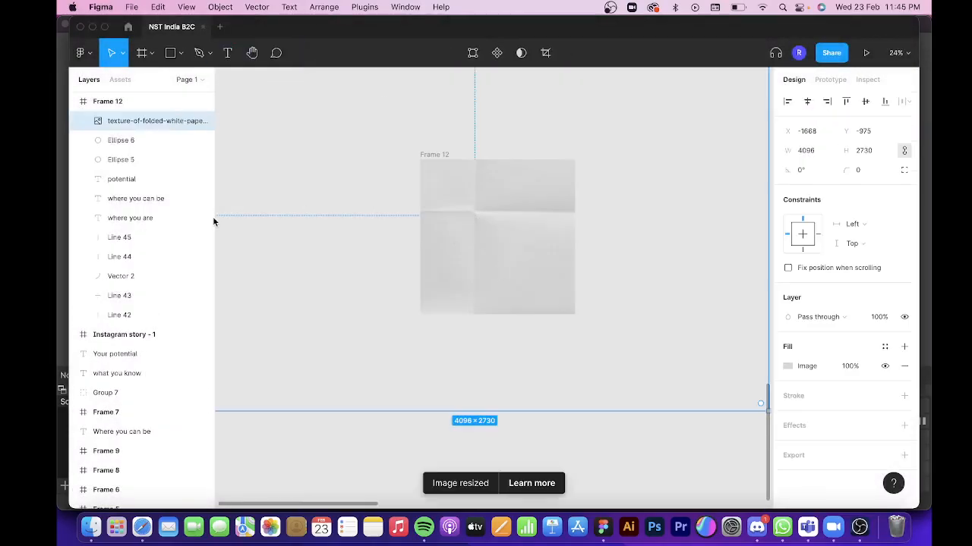
Send the paper texture behind all the graph elements and shift it within the frame to X -1165, Y -620.
drag(137, 121, 121, 323)
scroll(509, 200, up, 5)
drag(460, 210, 624, 321)
scroll(600, 251, down, 5)
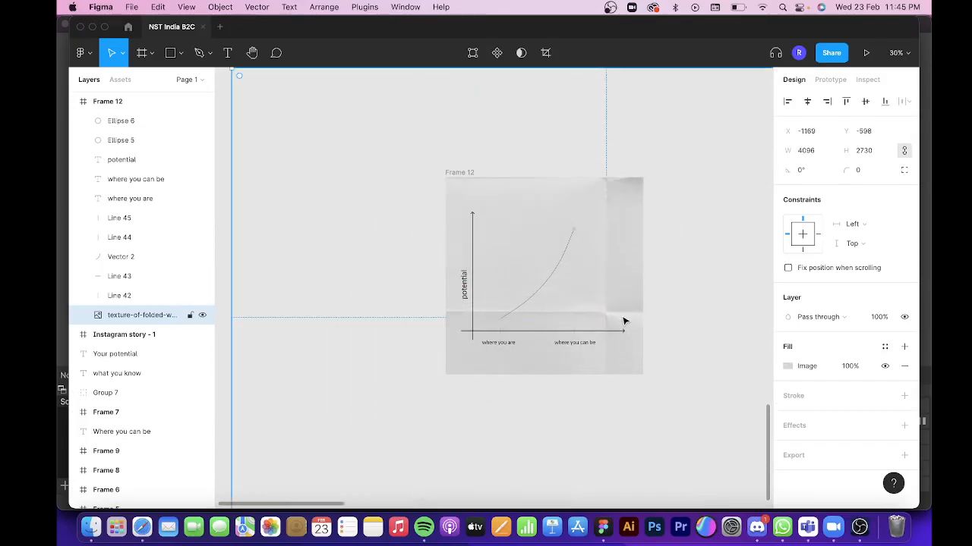
scroll(624, 322, down, 2)
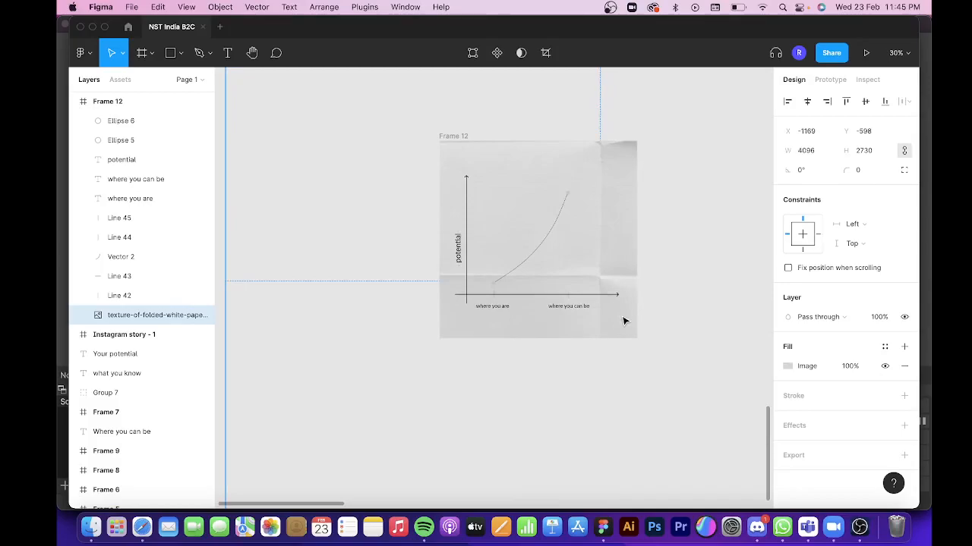
scroll(587, 264, up, 3)
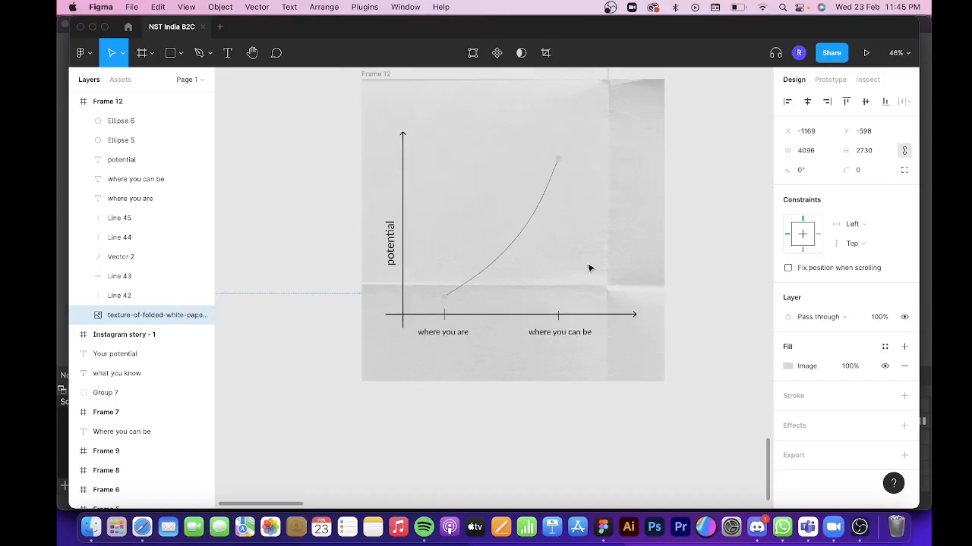
scroll(589, 266, down, 1)
drag(590, 268, 583, 282)
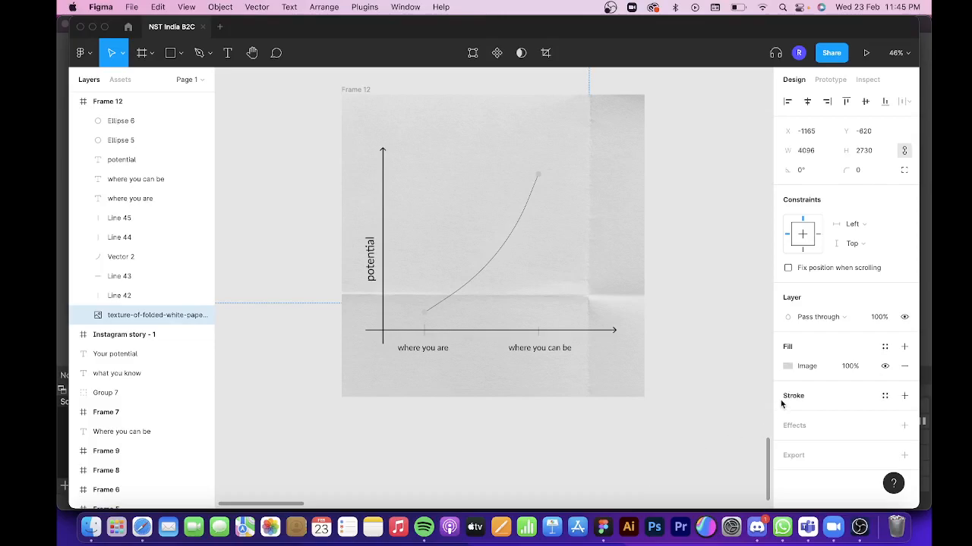
Set the paper texture's blend mode to Multiply and its image fill opacity to 60%.
click(814, 317)
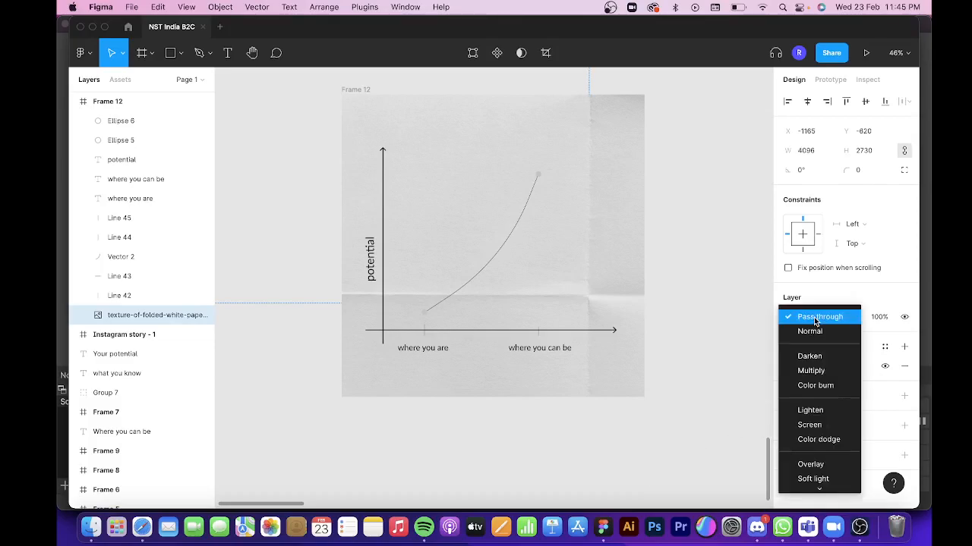
click(817, 371)
click(850, 368)
text(60)
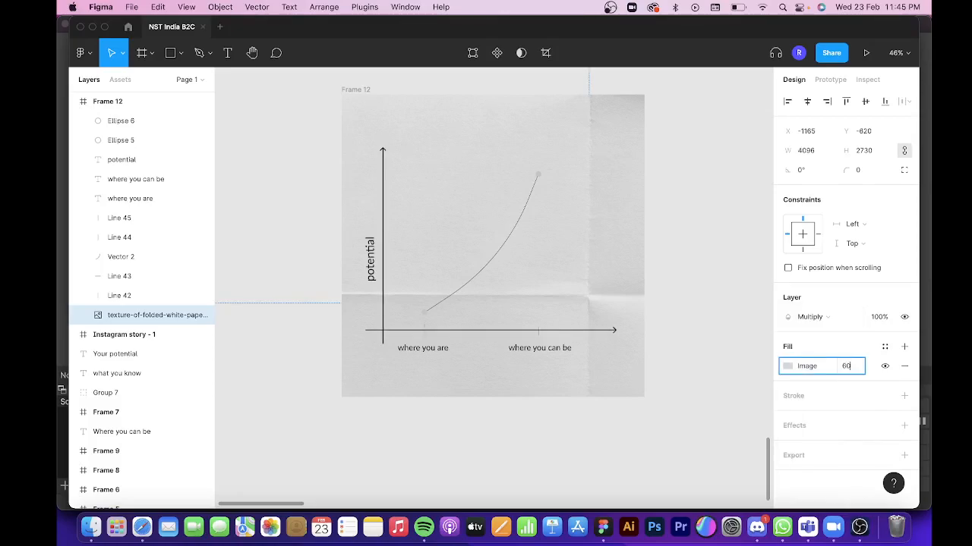
key(Return)
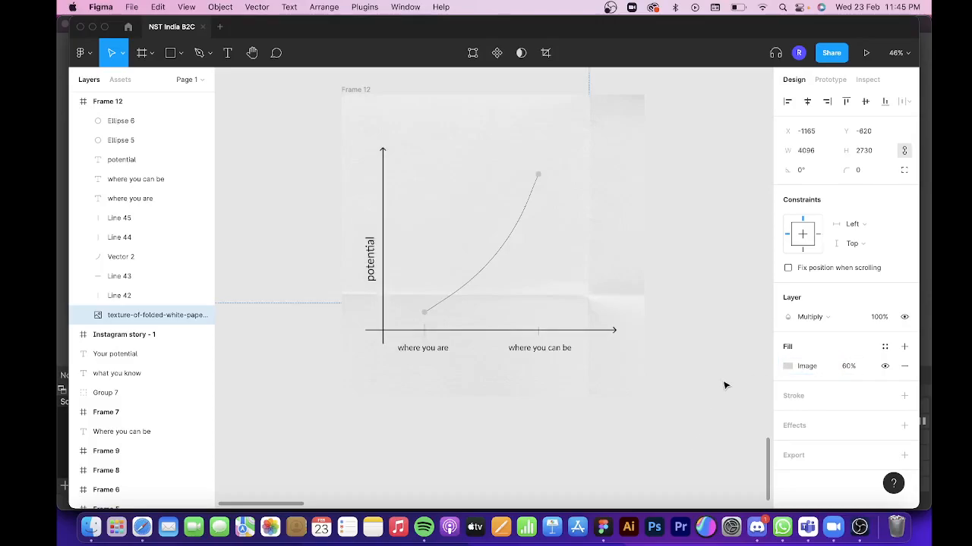
click(416, 439)
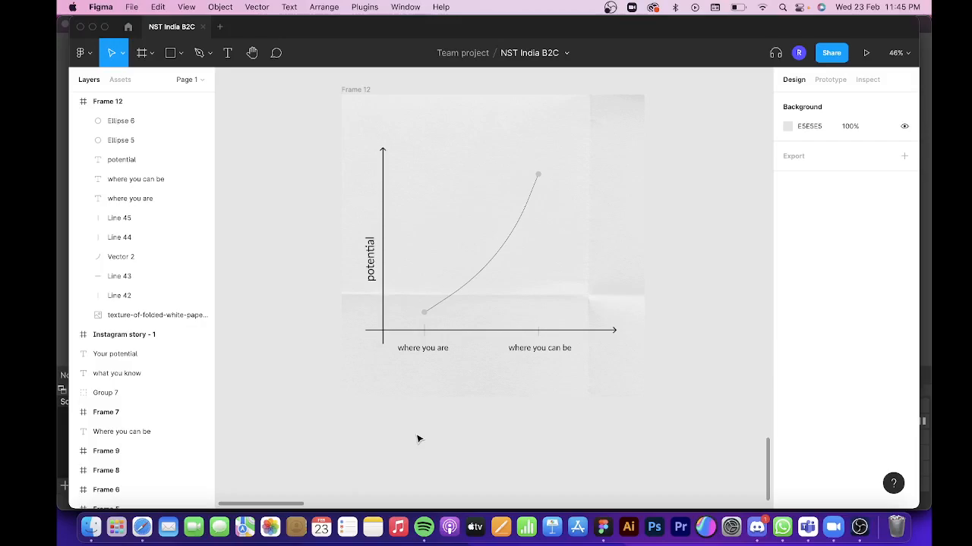
Set the fill of both circles at the curve's ends to 037EF3.
click(425, 314)
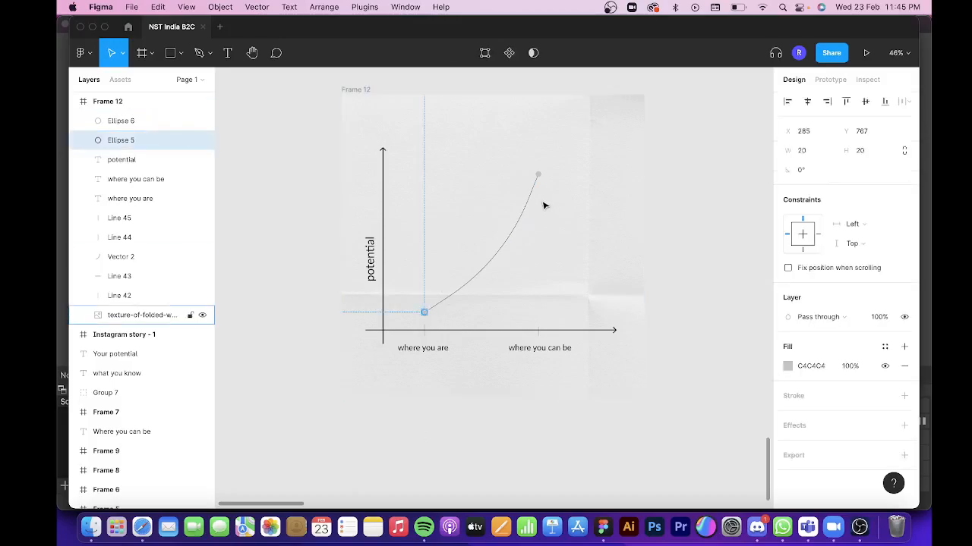
click(539, 174)
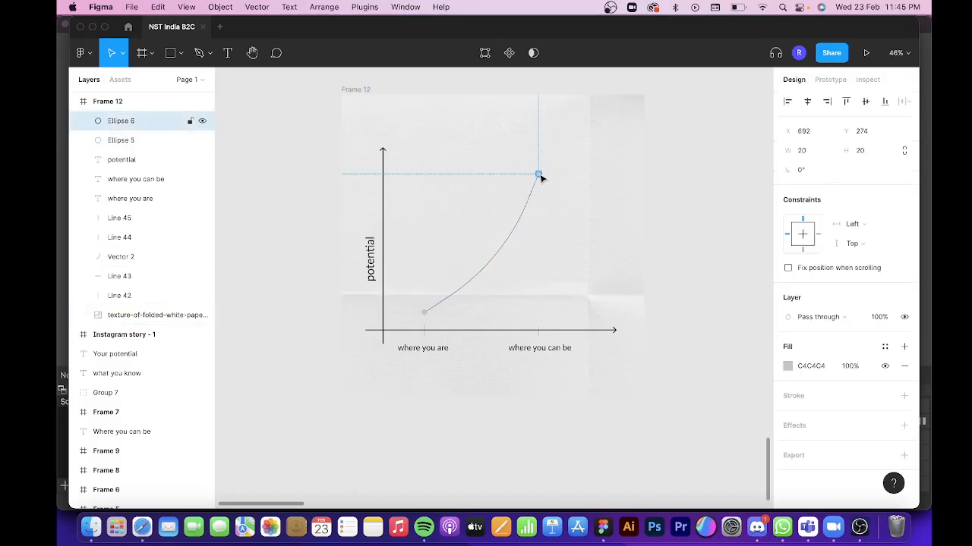
shift+click(423, 313)
click(827, 371)
text(037)
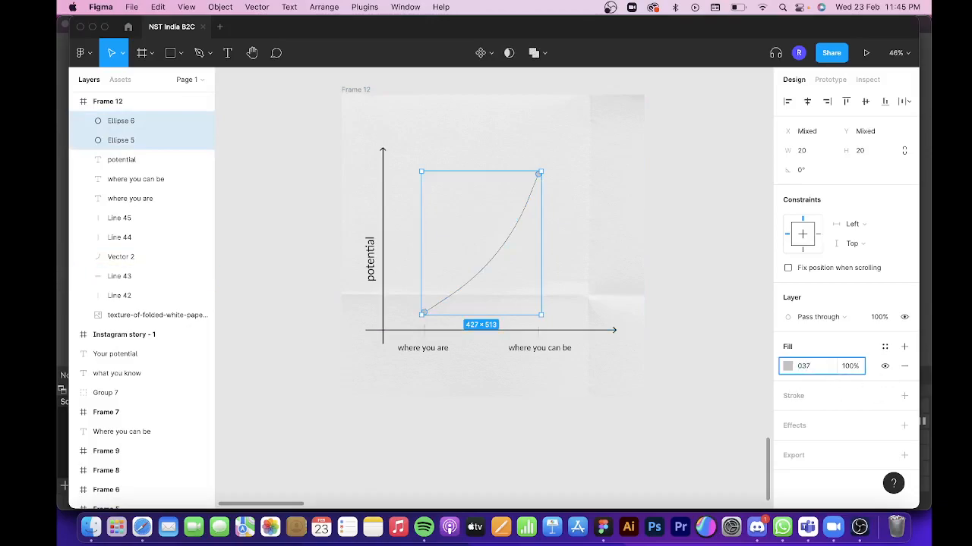
key(Return)
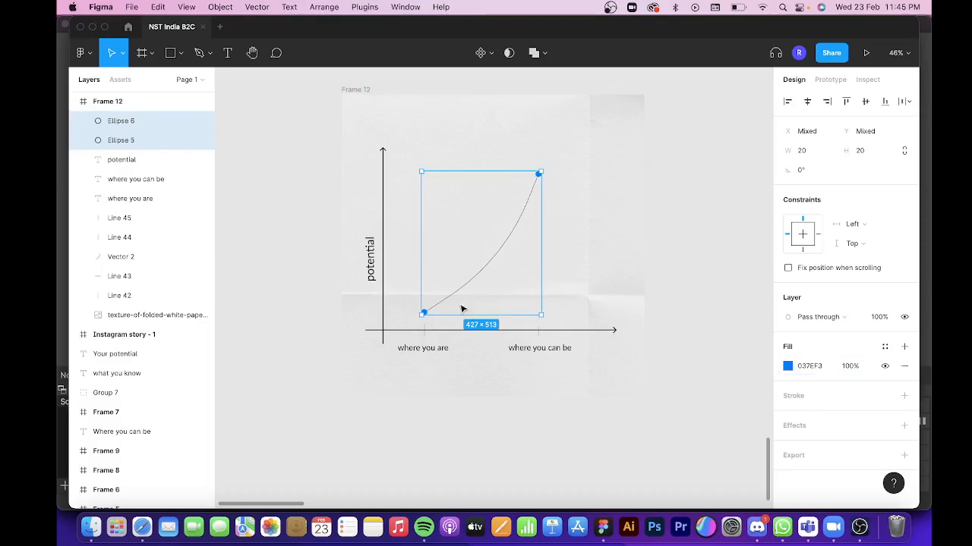
Add a drop shadow to both end circles and set its colour to 037EF3.
scroll(459, 315, up, 5)
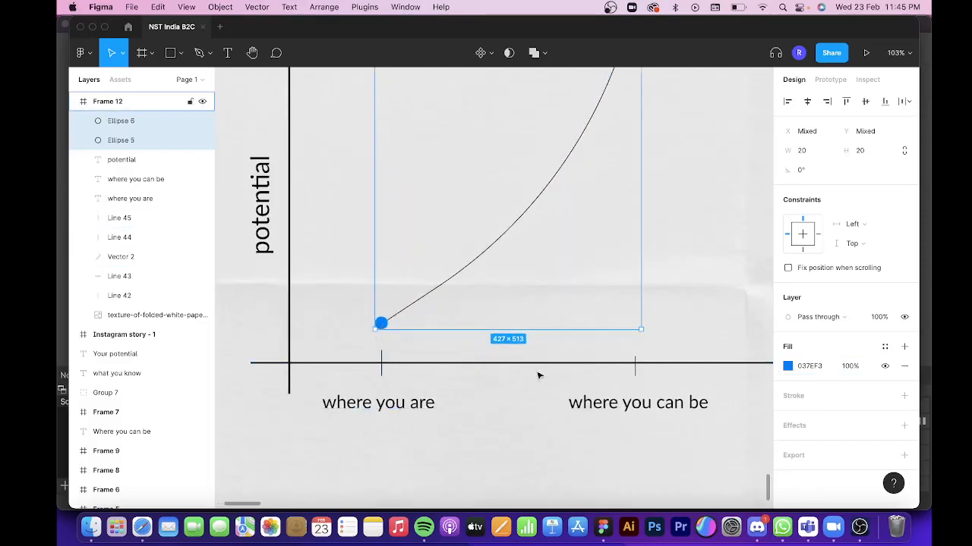
scroll(736, 367, down, 5)
scroll(685, 349, right, 5)
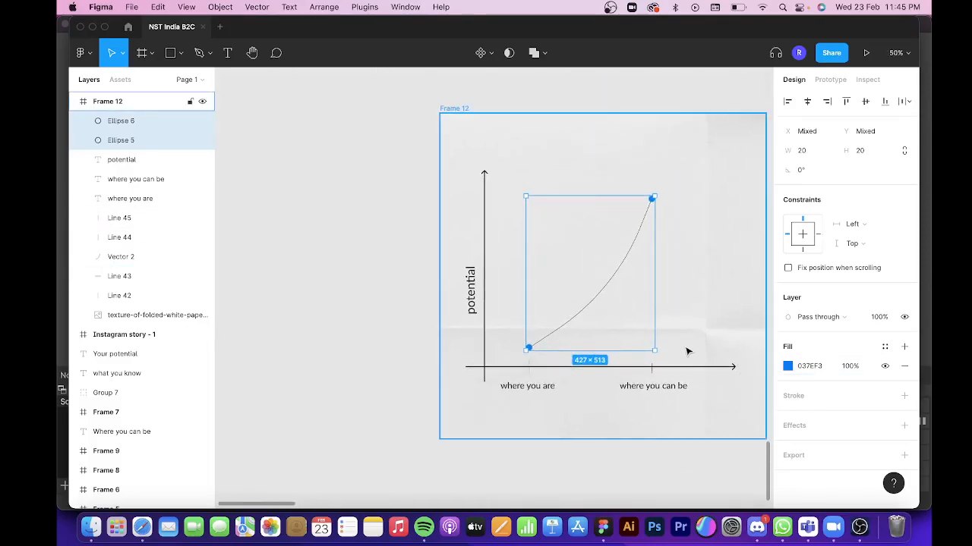
click(905, 425)
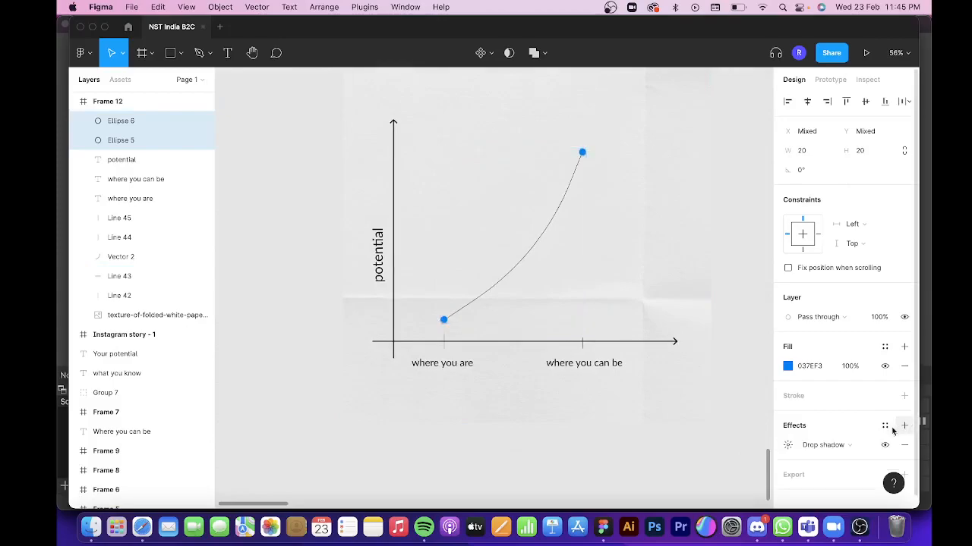
click(787, 445)
click(659, 485)
text(037ef3)
key(Return)
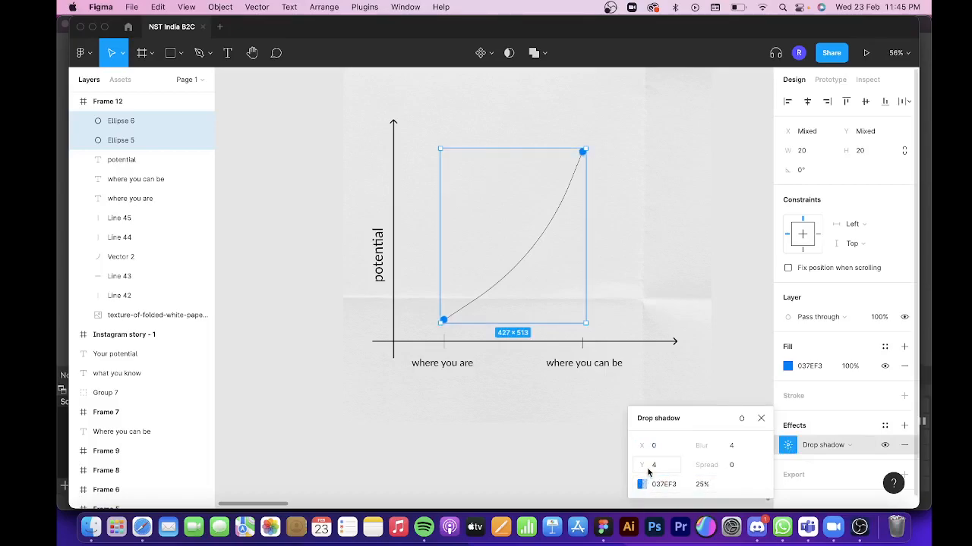
Set the circles' drop shadow to X offset 3, Y offset 7 and blur 9.
drag(644, 466, 644, 448)
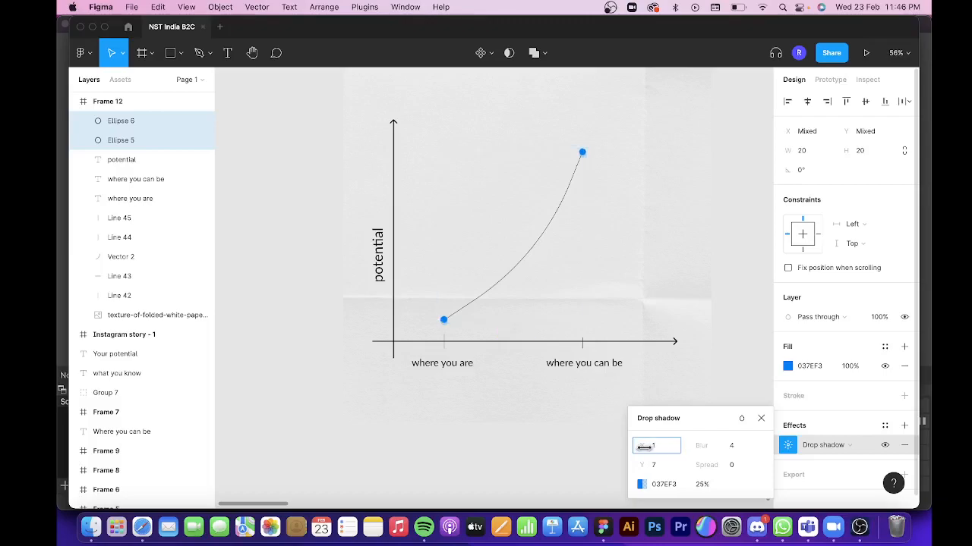
click(724, 446)
text(15)
drag(832, 446, 777, 445)
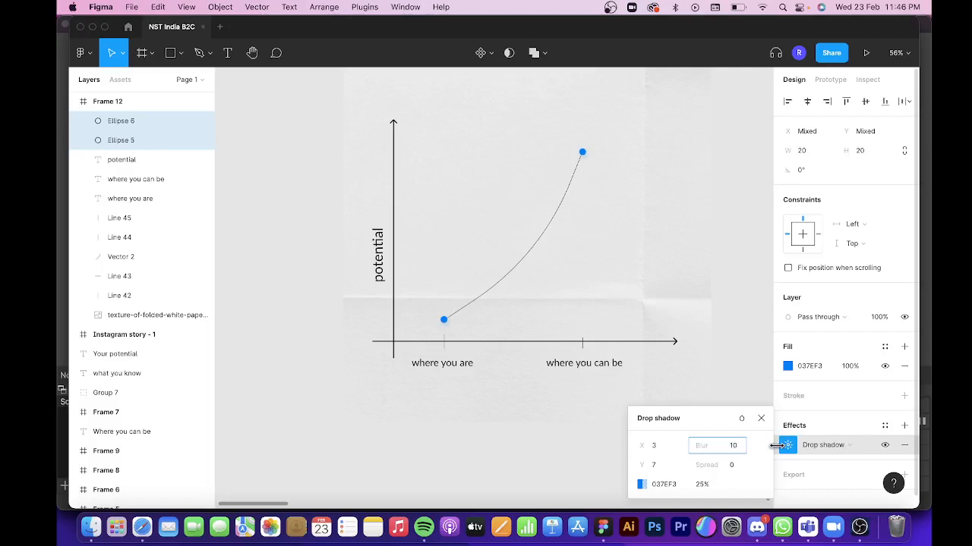
click(406, 460)
Set the stroke of both tick marks on the horizontal axis to colour 037EF3 and weight 4.
click(443, 342)
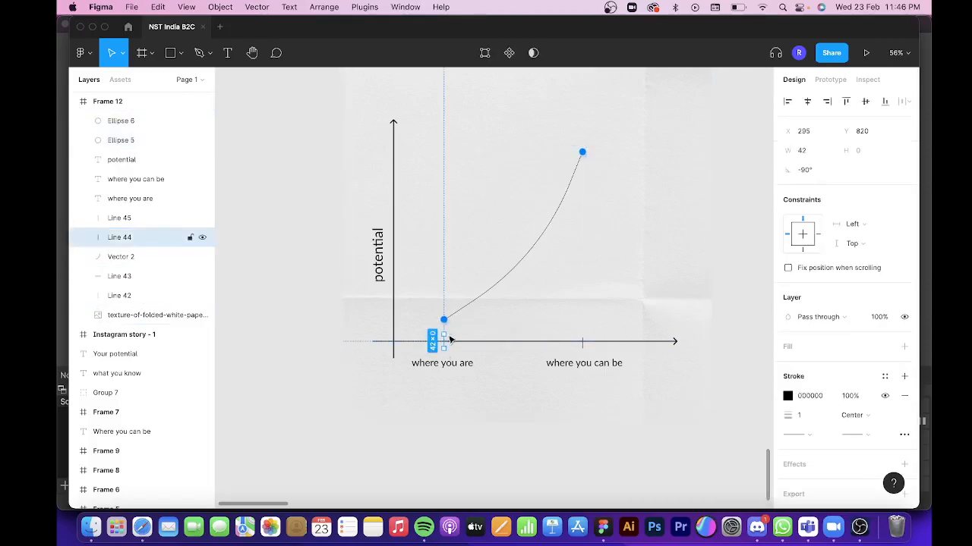
click(583, 342)
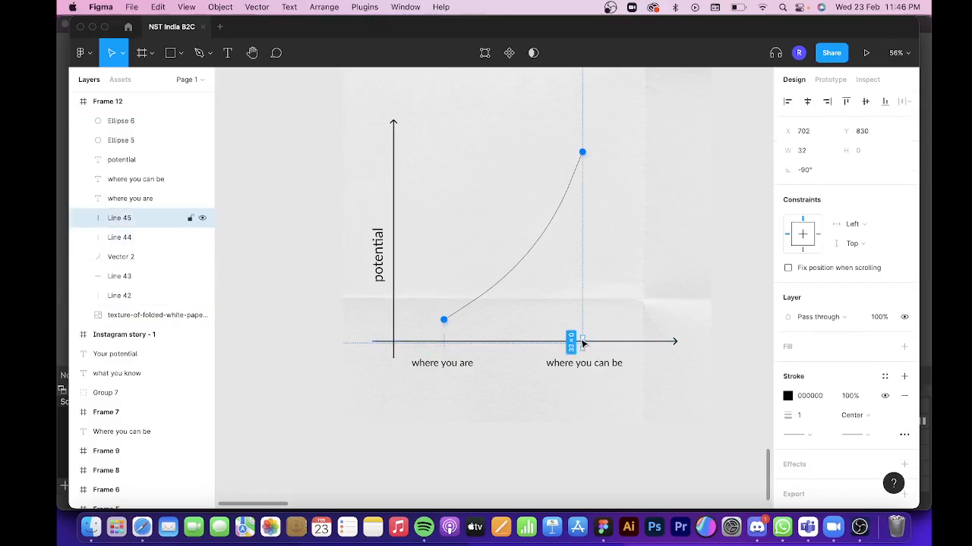
shift+click(445, 342)
click(813, 445)
text(037ef)
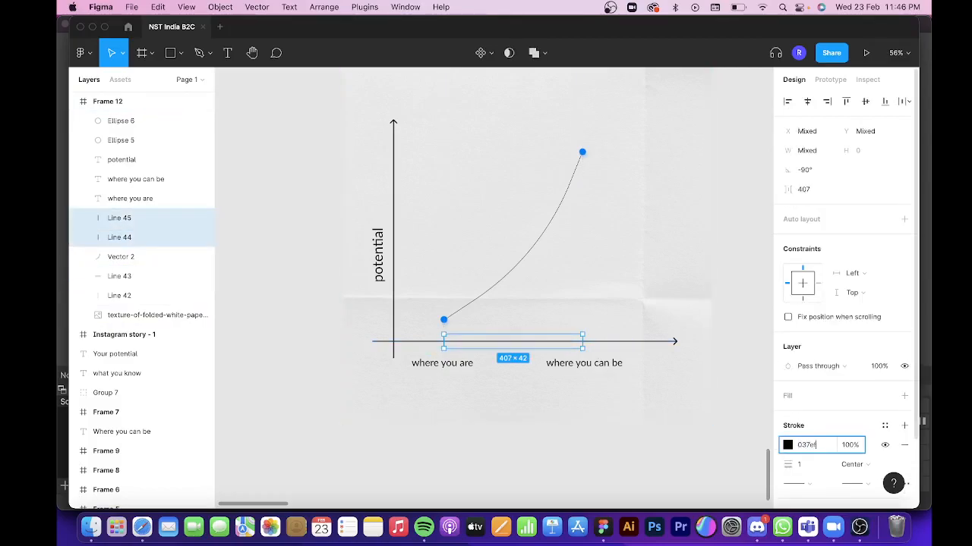
text(3)
key(Return)
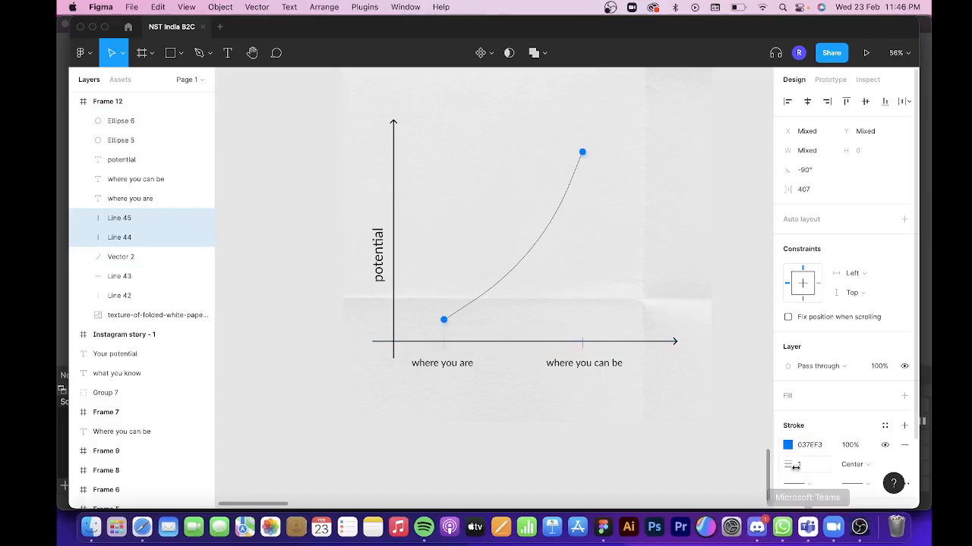
drag(793, 468, 794, 468)
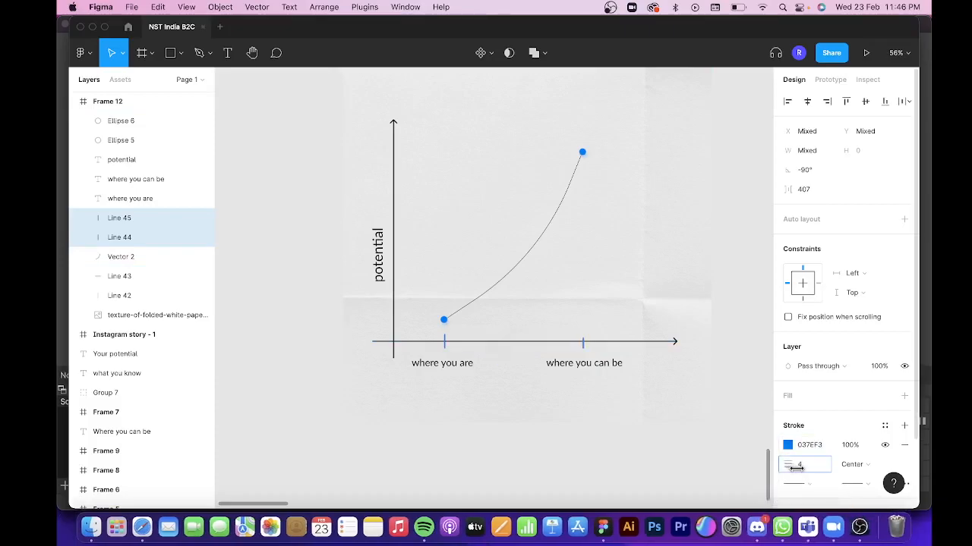
click(541, 464)
Change the font of the labels "potential", "where you are" and "where you can be" to Boyrun.
scroll(539, 354, down, 2)
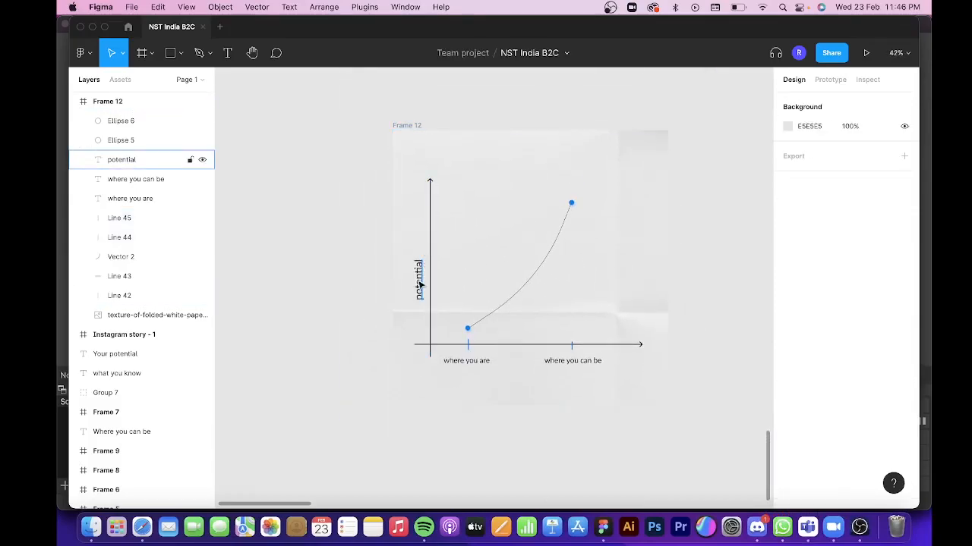
click(420, 285)
shift+click(480, 363)
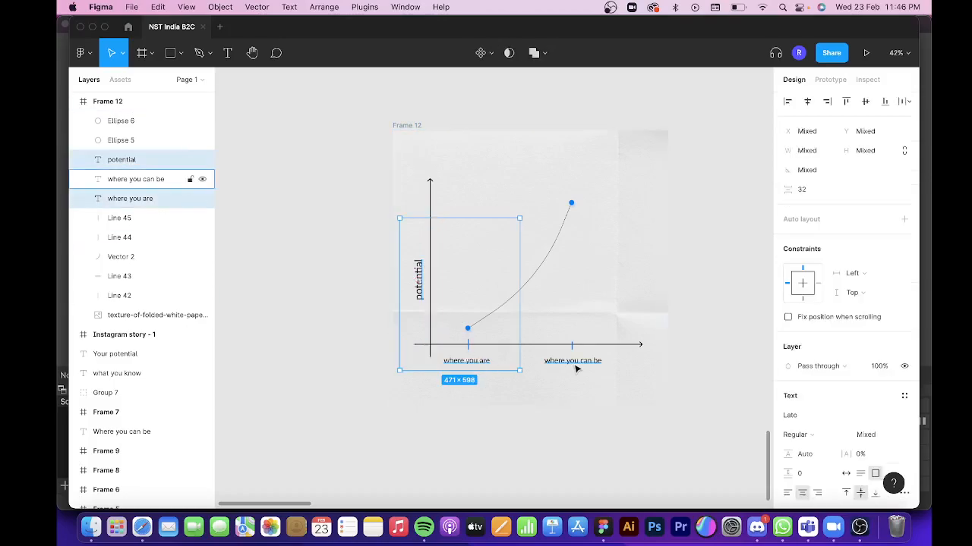
shift+click(574, 362)
click(809, 366)
text(Boyrun)
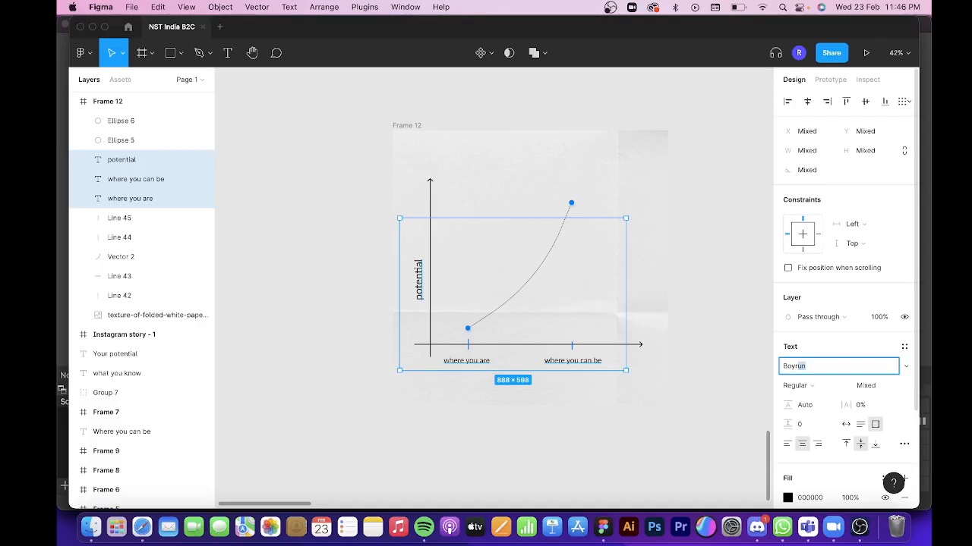
key(Return)
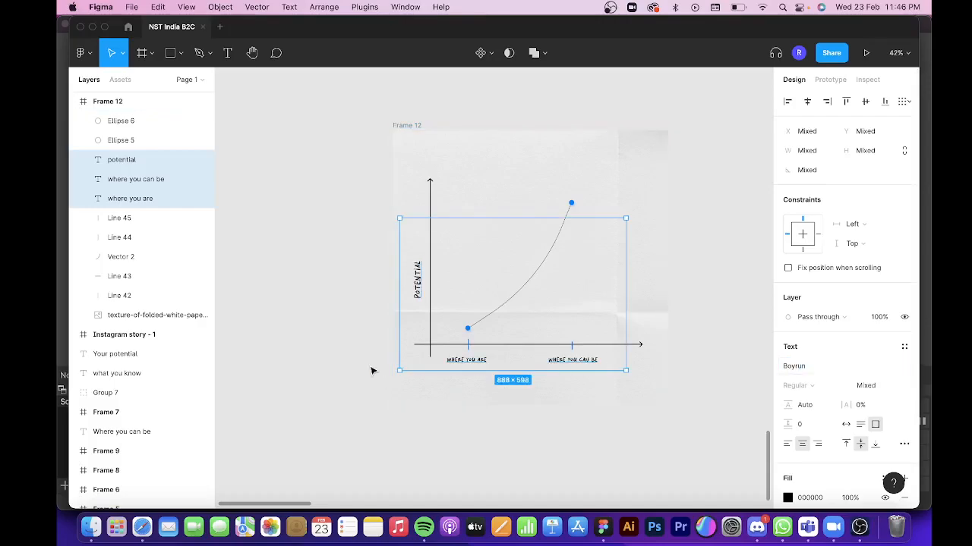
scroll(375, 374, up, 3)
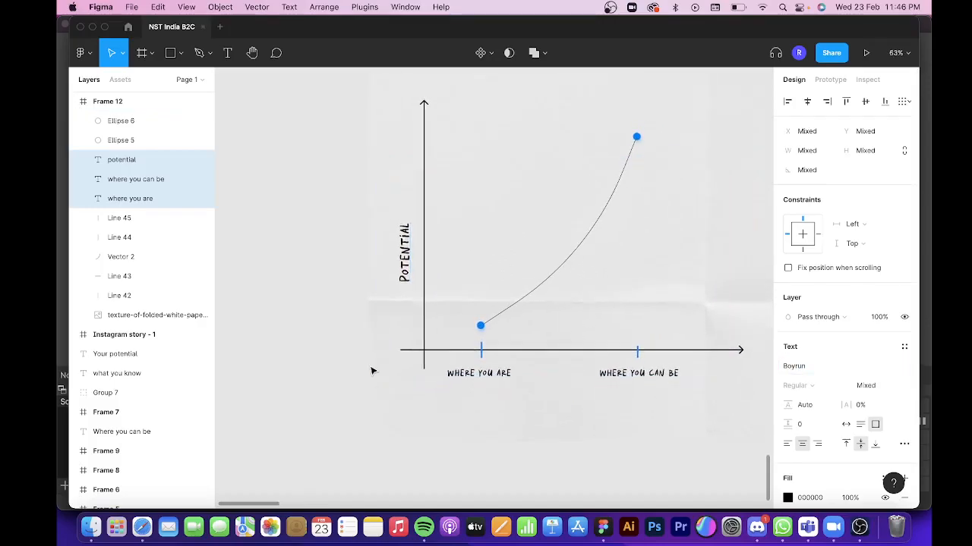
click(304, 298)
Draw a vertical line about 155 px long above the potential label, with stroke weight 3 and a line arrow at its upper end.
key(l)
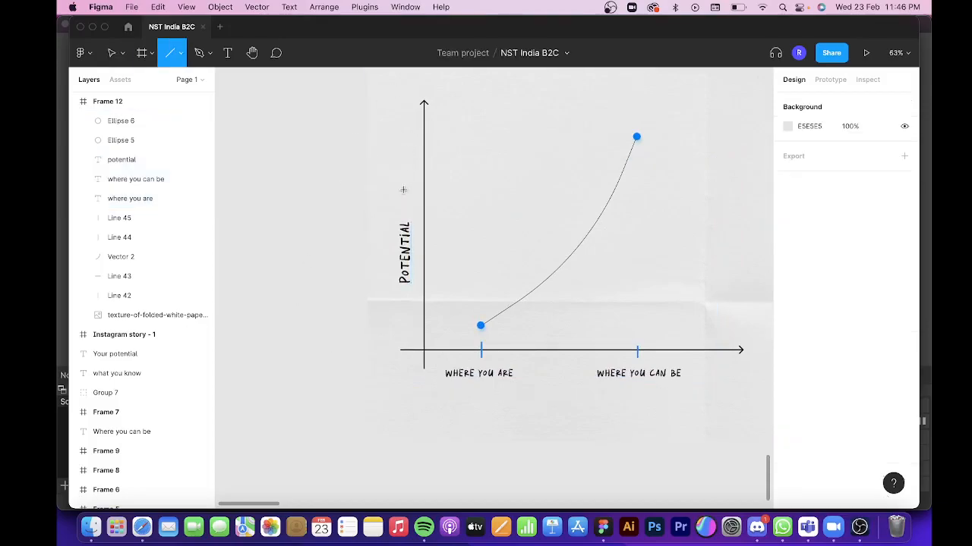
drag(405, 205, 404, 146)
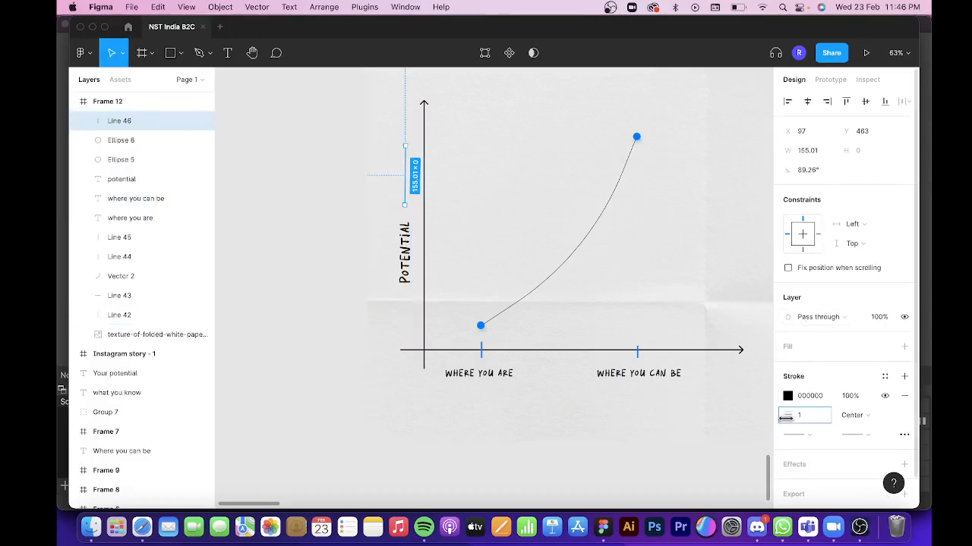
drag(785, 416, 787, 417)
click(857, 434)
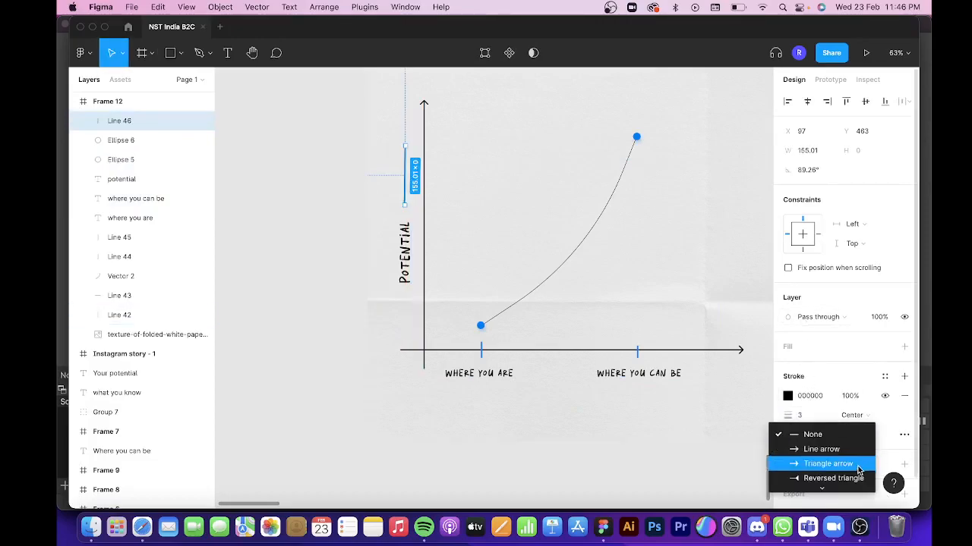
click(850, 456)
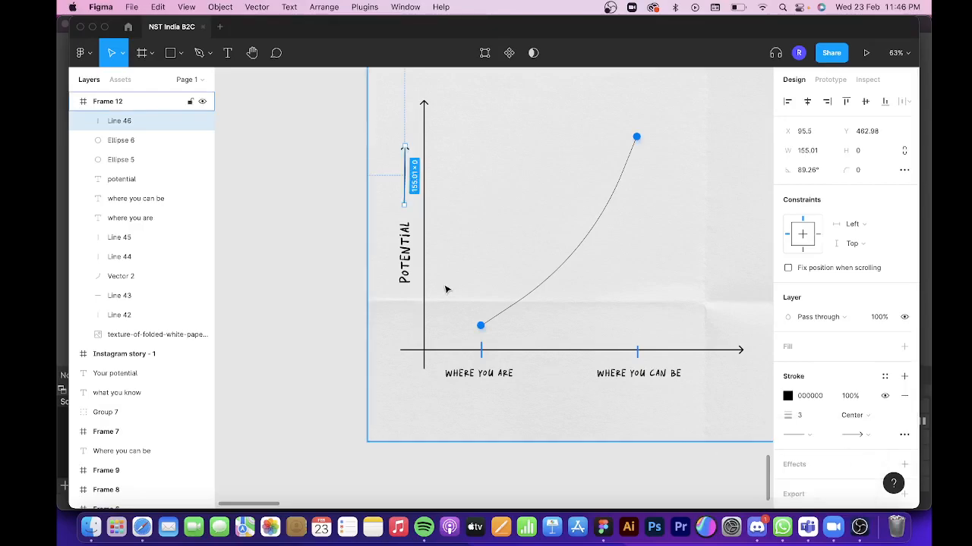
click(347, 297)
scroll(346, 298, down, 2)
click(392, 359)
scroll(398, 154, down, 1)
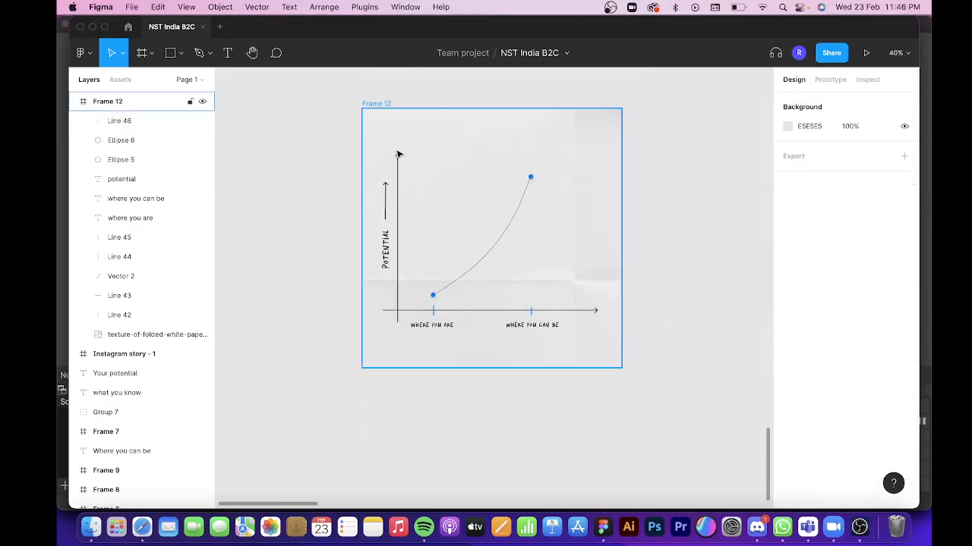
click(386, 222)
click(400, 215)
click(399, 214)
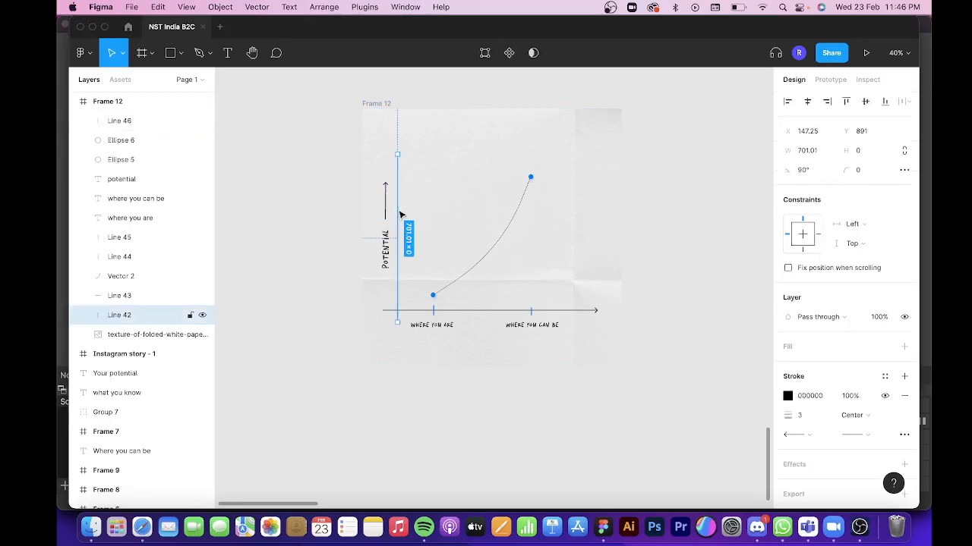
shift+click(480, 312)
shift+click(476, 267)
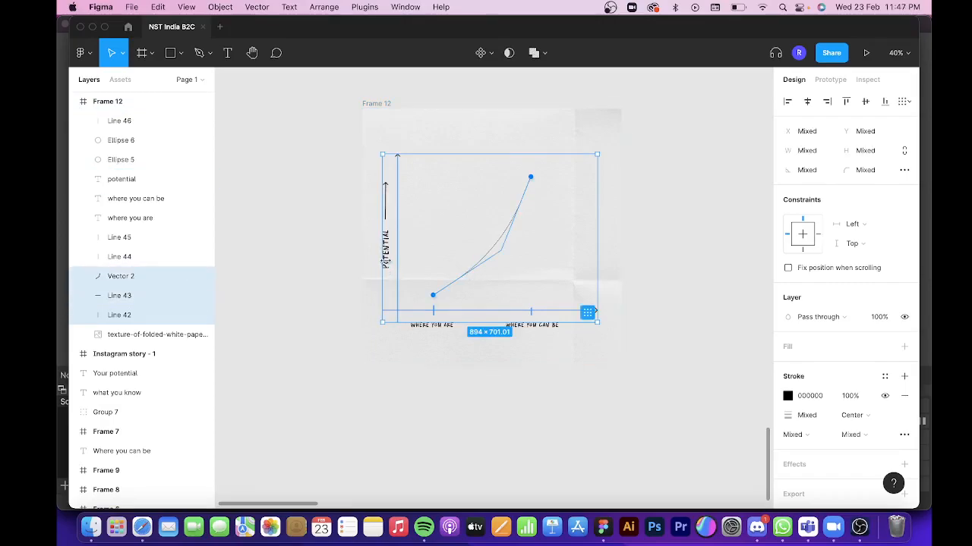
Look up the hex code of the dark grey in the colour palette elsewhere on the canvas.
scroll(482, 309, down, 5)
scroll(482, 309, up, 3)
scroll(482, 309, up, 7)
scroll(483, 308, right, 3)
scroll(483, 308, down, 5)
scroll(438, 302, up, 3)
scroll(438, 302, up, 1)
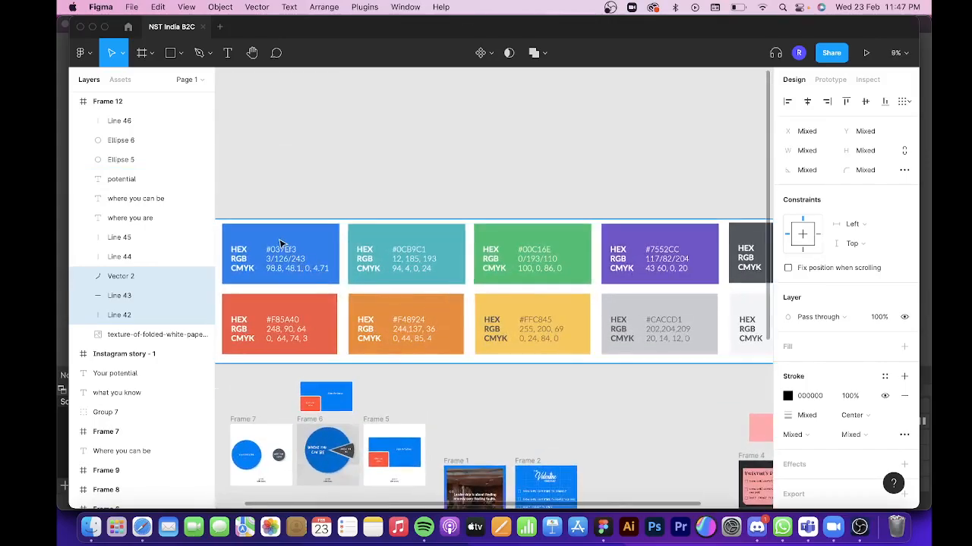
scroll(570, 301, right, 3)
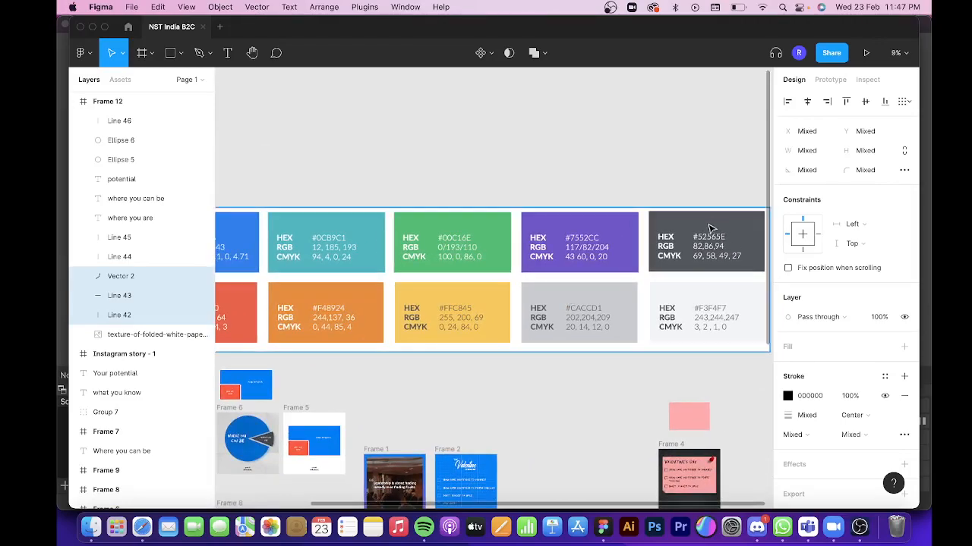
scroll(682, 253, down, 15)
scroll(681, 253, left, 5)
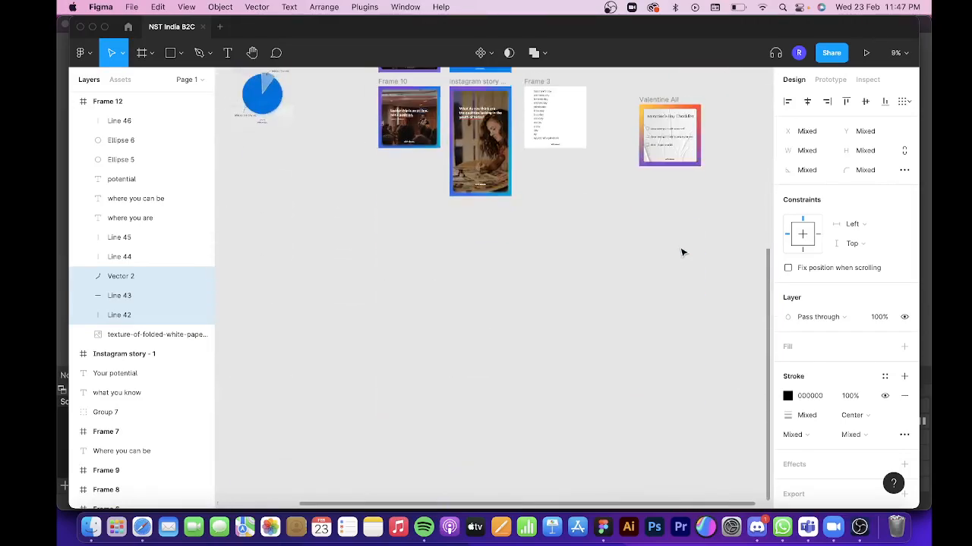
scroll(455, 279, up, 2)
scroll(455, 278, up, 10)
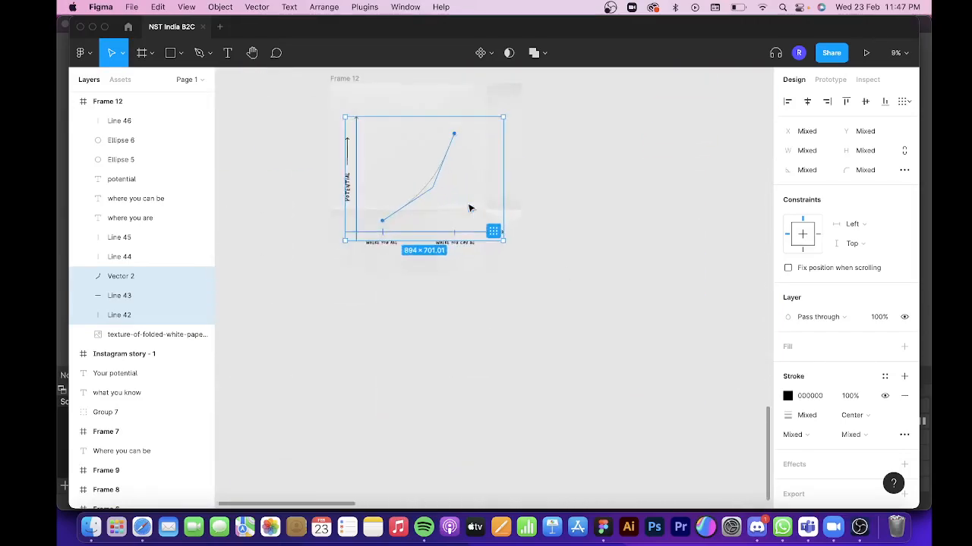
Replace the black colour throughout the graph frame with 52565E.
scroll(353, 329, down, 3)
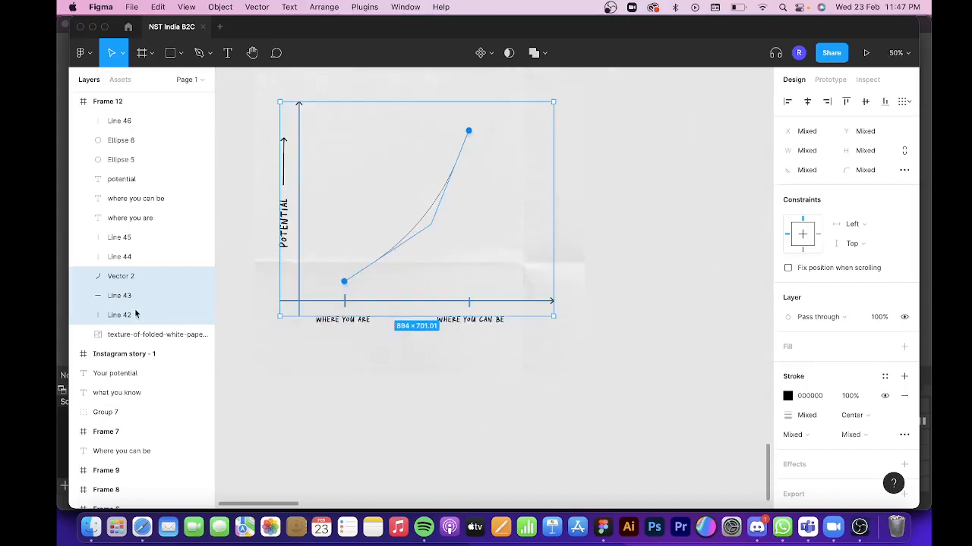
click(127, 109)
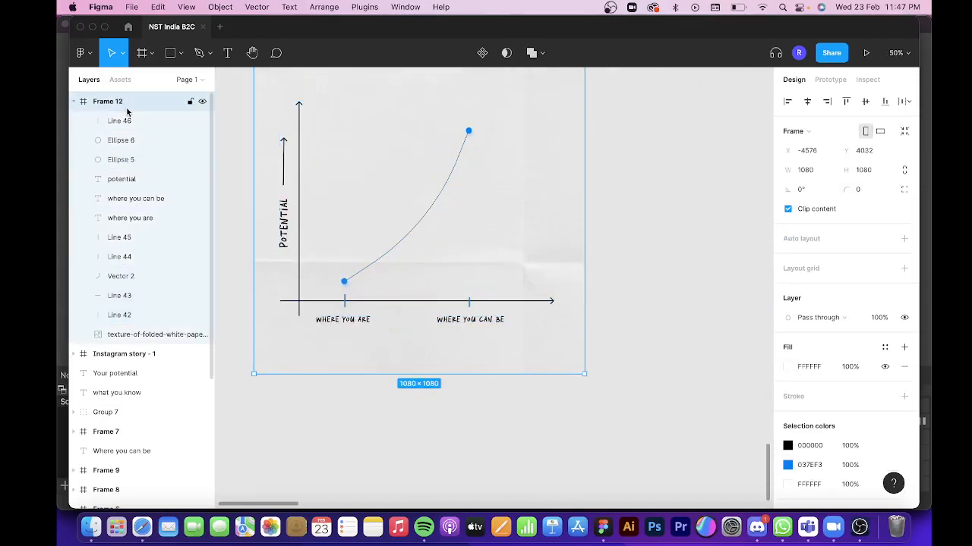
click(813, 451)
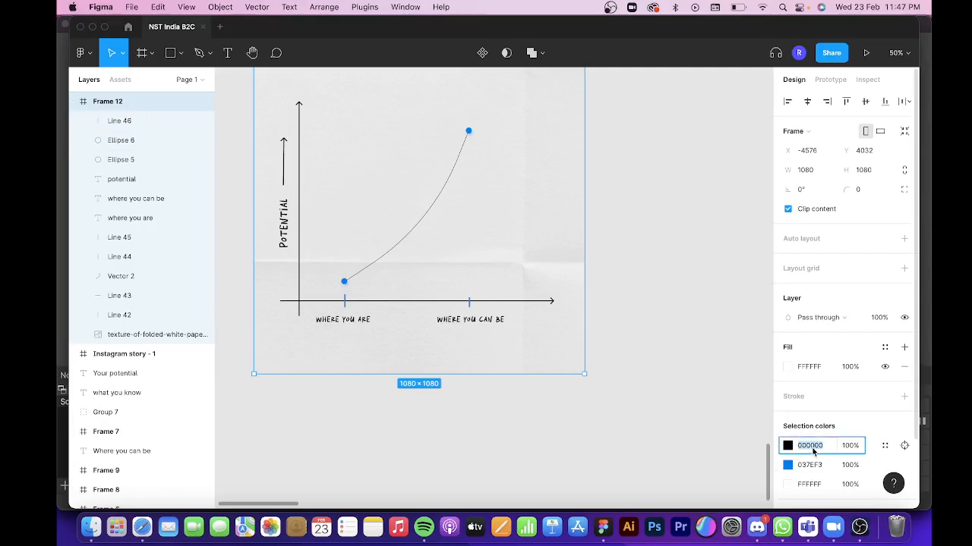
text(52565E)
key(Return)
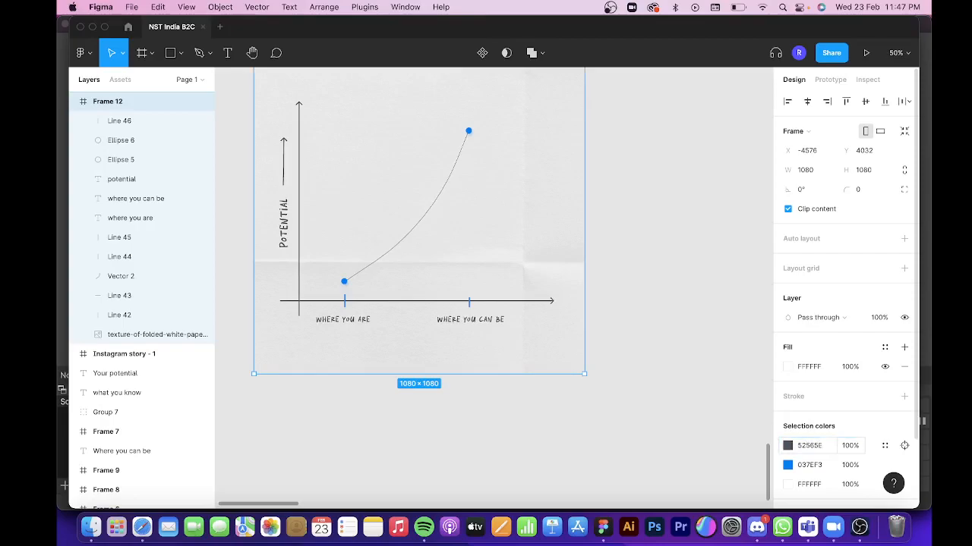
scroll(584, 448, left, 2)
click(543, 473)
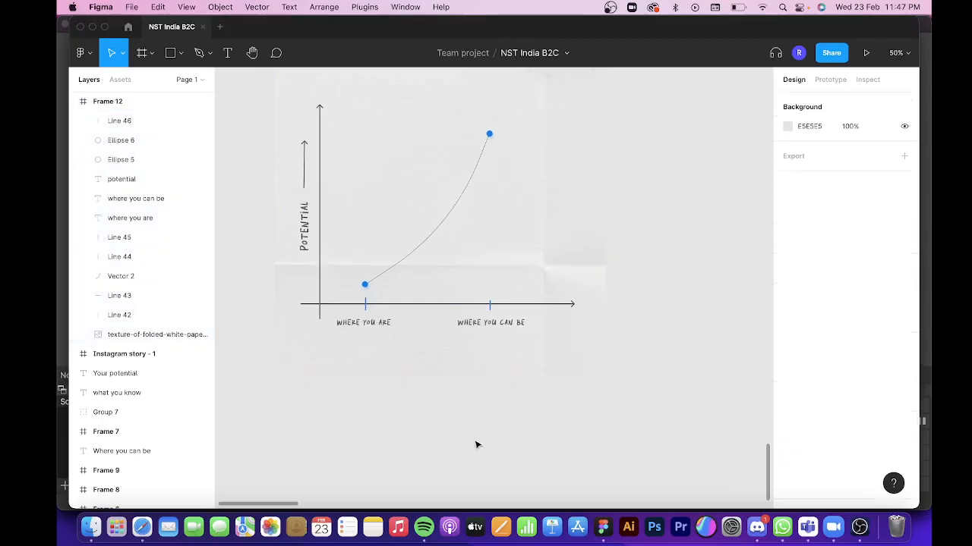
Add a text box about 258 × 60 below the frame reading "growth".
scroll(476, 445, left, 3)
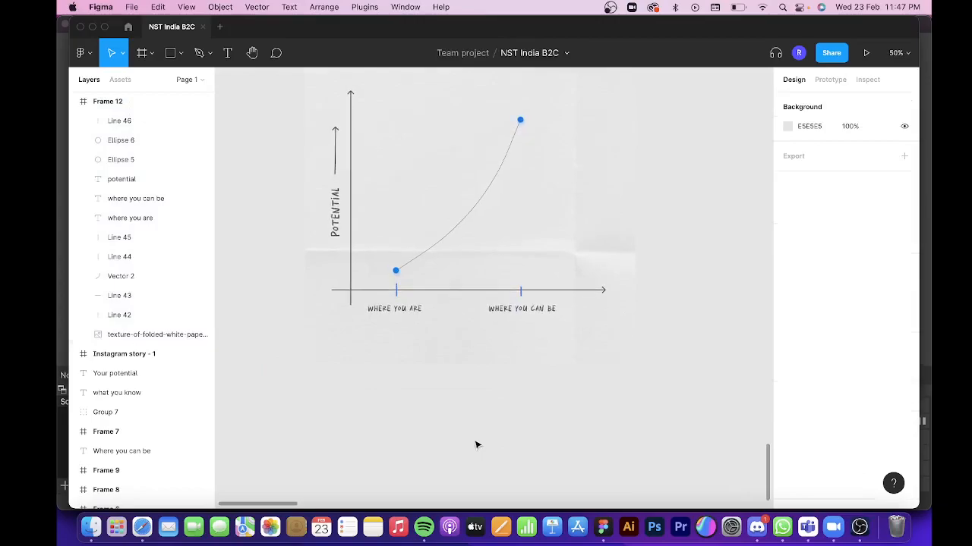
key(t)
drag(441, 396, 521, 415)
text(growth)
key(BackSpace)
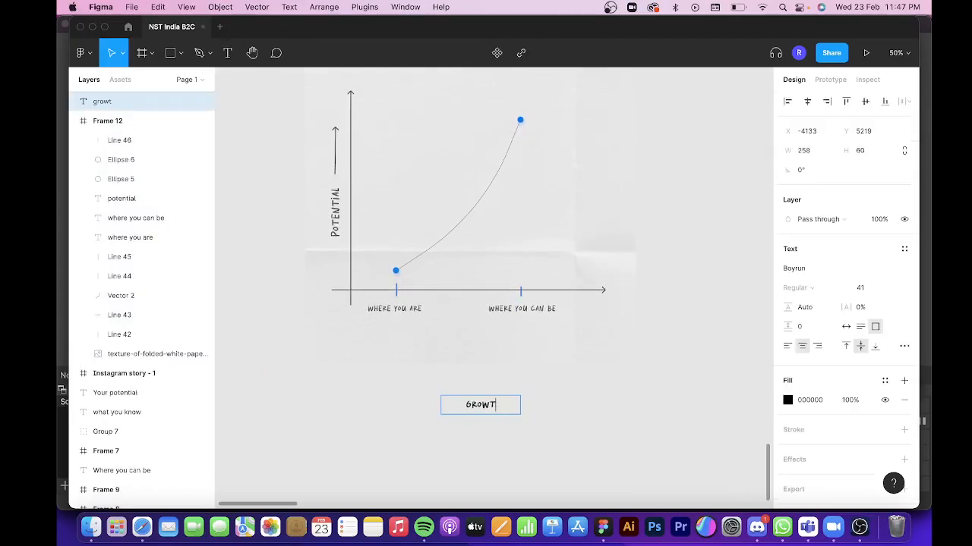
text(h)
key(Escape)
Set the growth text to Lato Regular at size 37.
click(787, 268)
text(Lato)
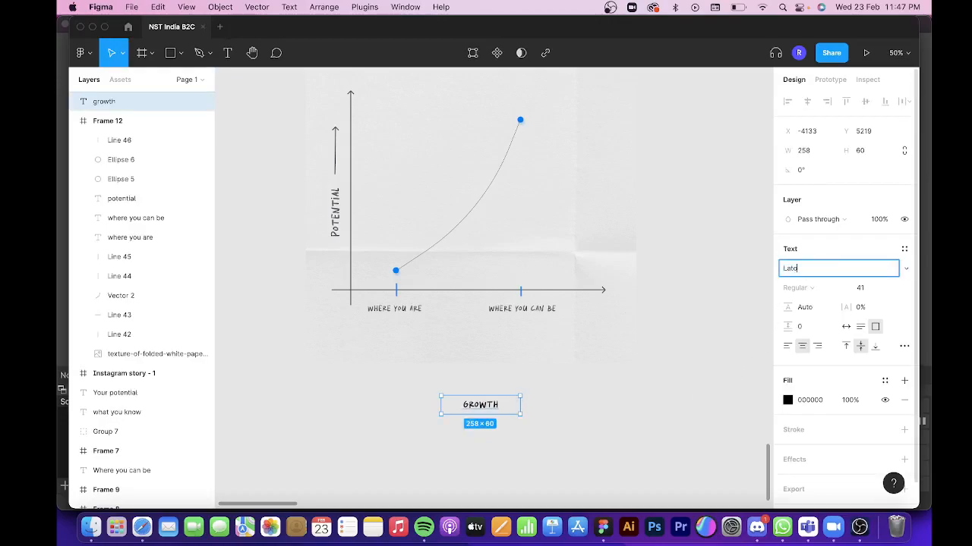
key(Return)
click(787, 287)
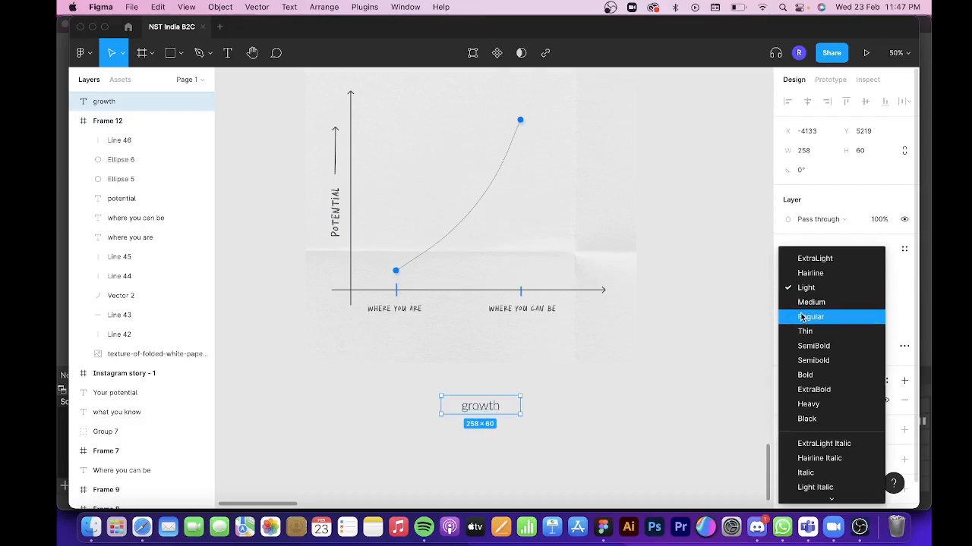
click(792, 314)
key(super+shift+comma)
key(super+shift+comma)
key(super+shift+comma)
key(super+shift+comma)
Move the growth text into the frame below the axis labels and centre it horizontally.
drag(484, 407, 458, 332)
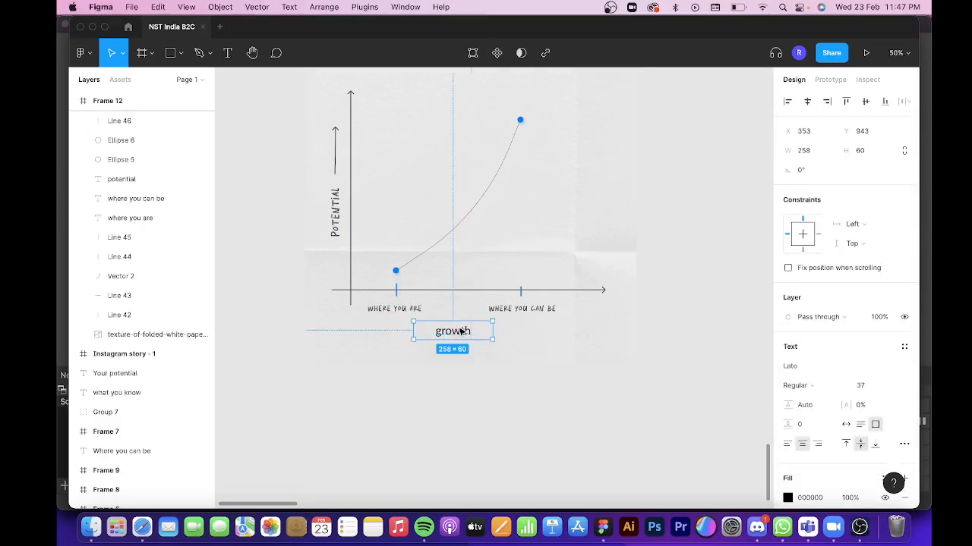
click(808, 104)
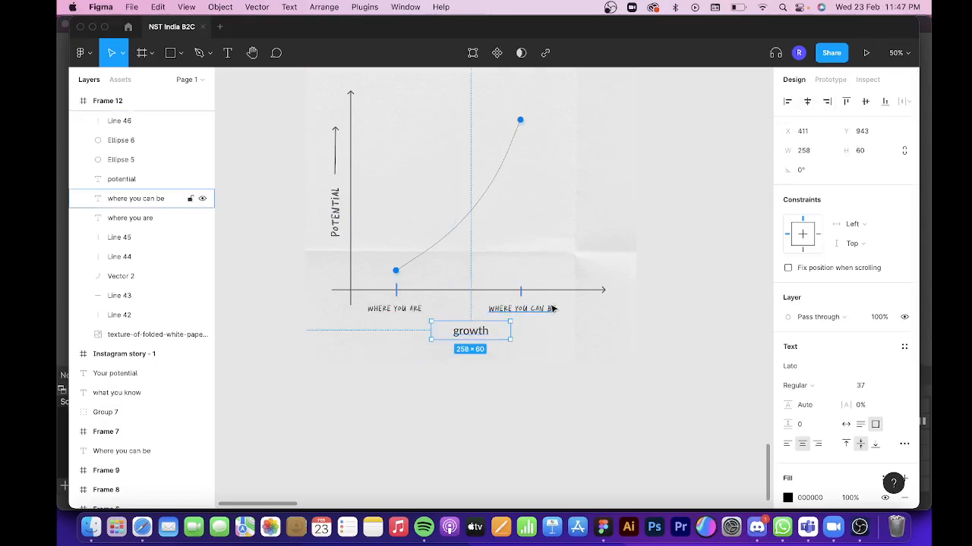
scroll(549, 308, down, 3)
click(551, 365)
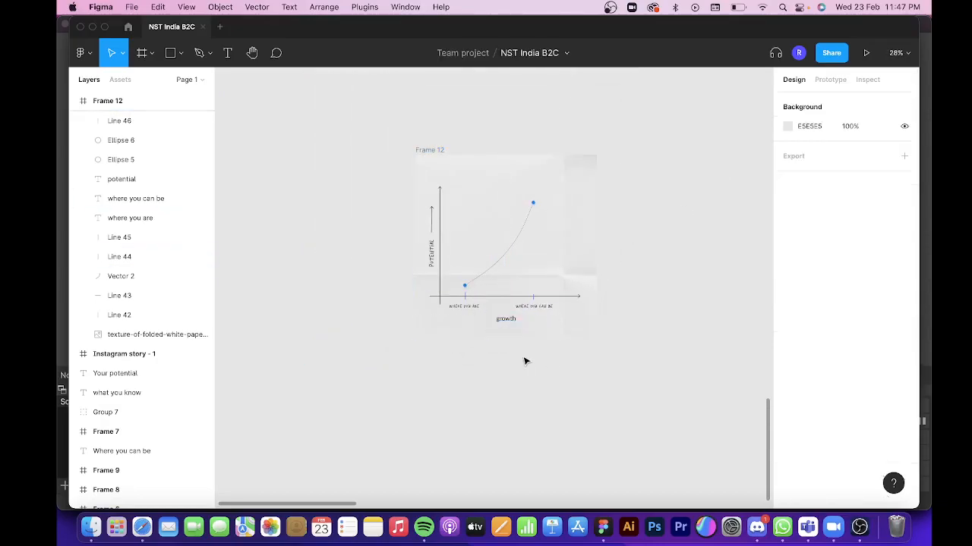
Add the text "with aiesec." below the frame and set its weight to Lato Black.
key(t)
click(521, 369)
text(w)
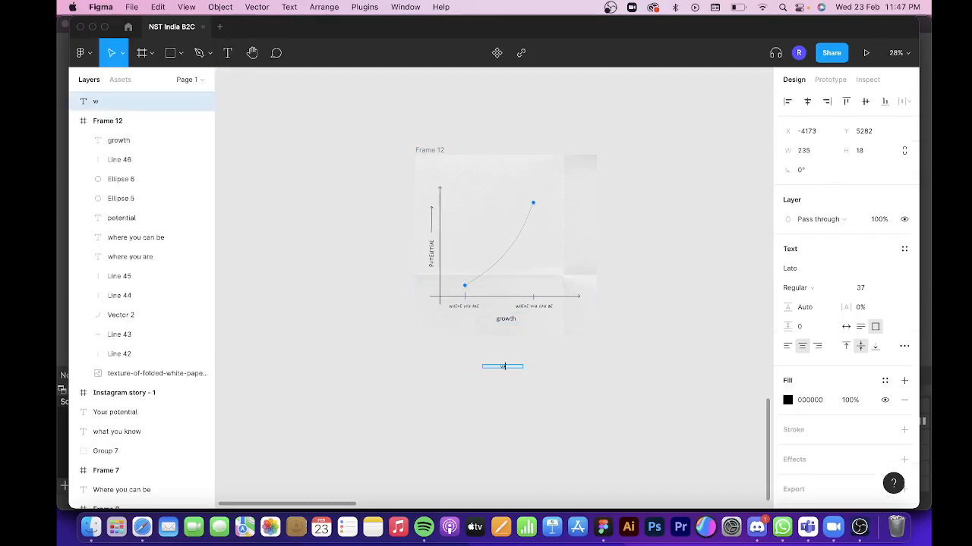
text(ith aiesec)
scroll(429, 363, up, 5)
scroll(447, 362, right, 2)
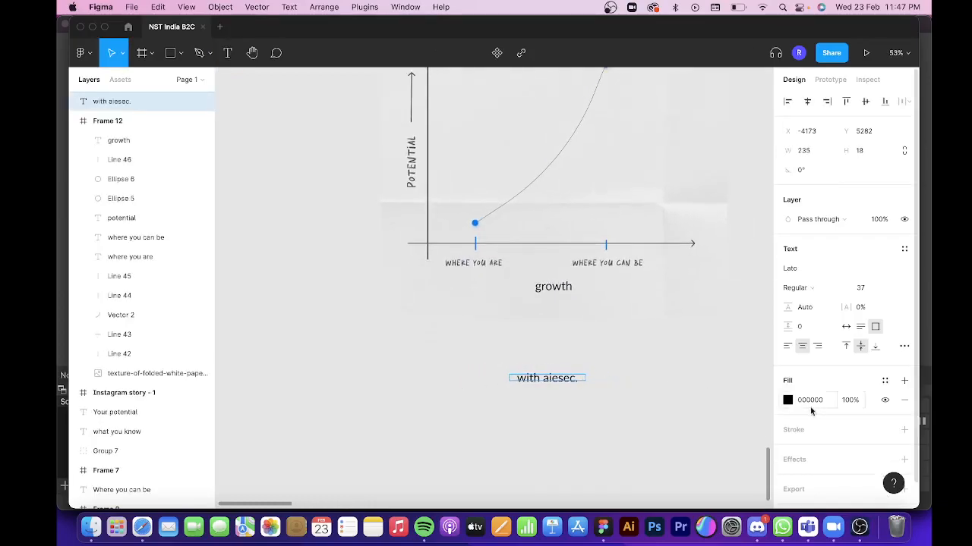
key(Escape)
click(816, 287)
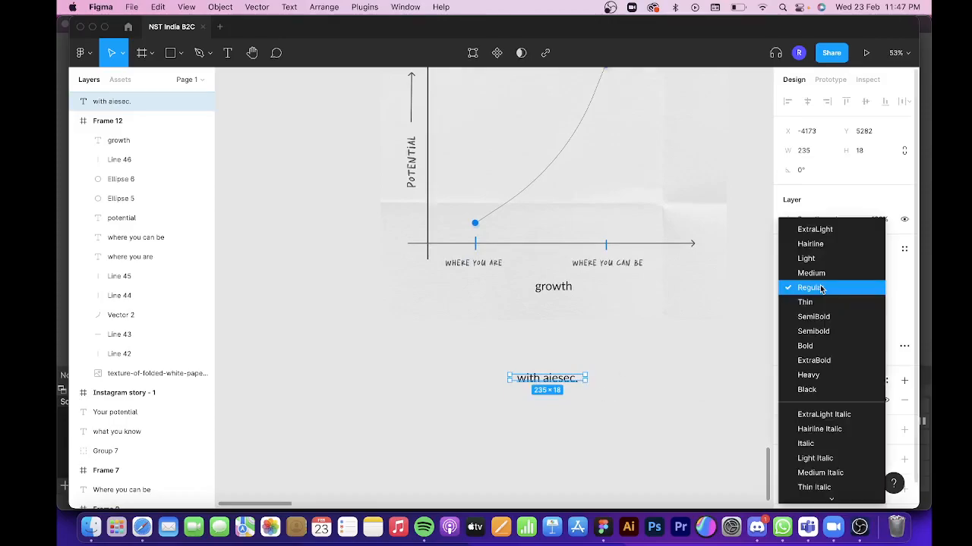
click(828, 390)
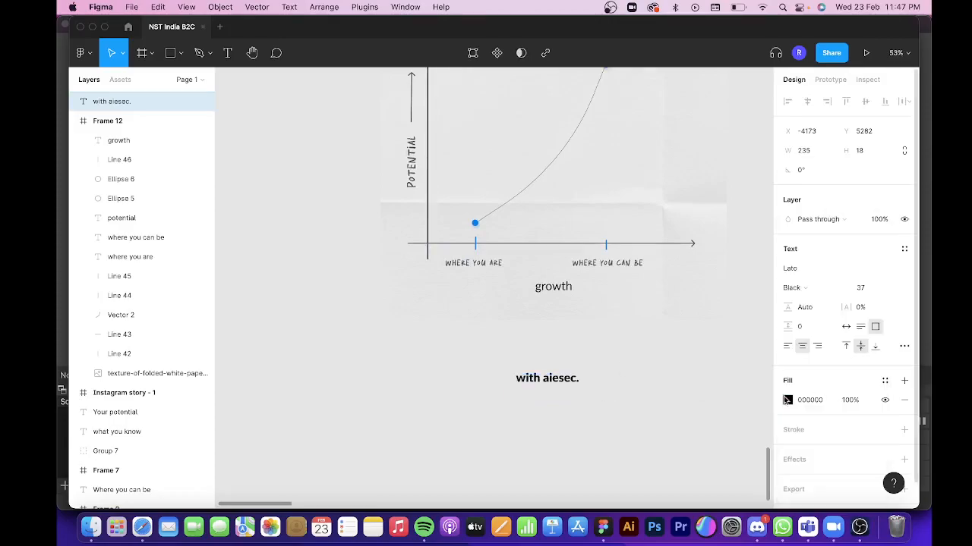
Move the "with aiesec." text directly under the growth text and centre it horizontally in the frame.
drag(567, 379, 574, 305)
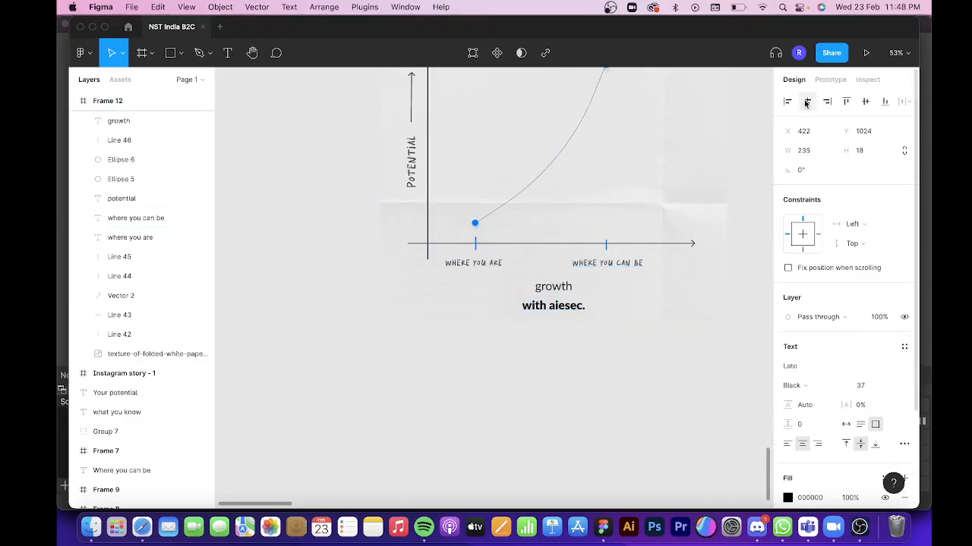
click(627, 436)
scroll(628, 437, up, 3)
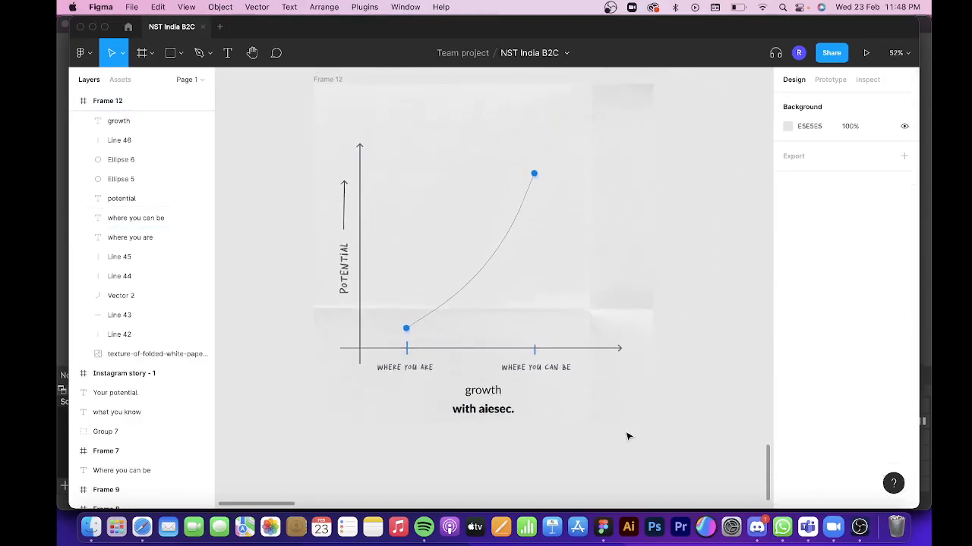